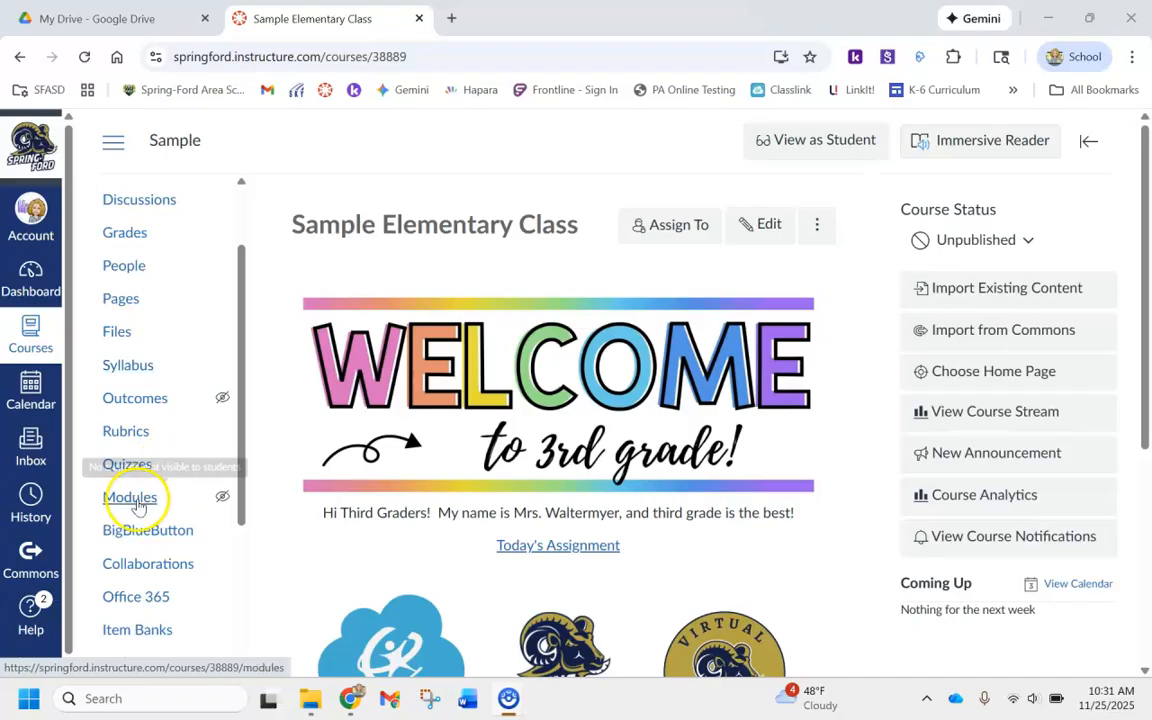
Step: In the course modules, add a new assignment named "Kami Assignment" to Week of December 1, indented 1 level
{"action": "left_click", "coordinate": [130, 498]}
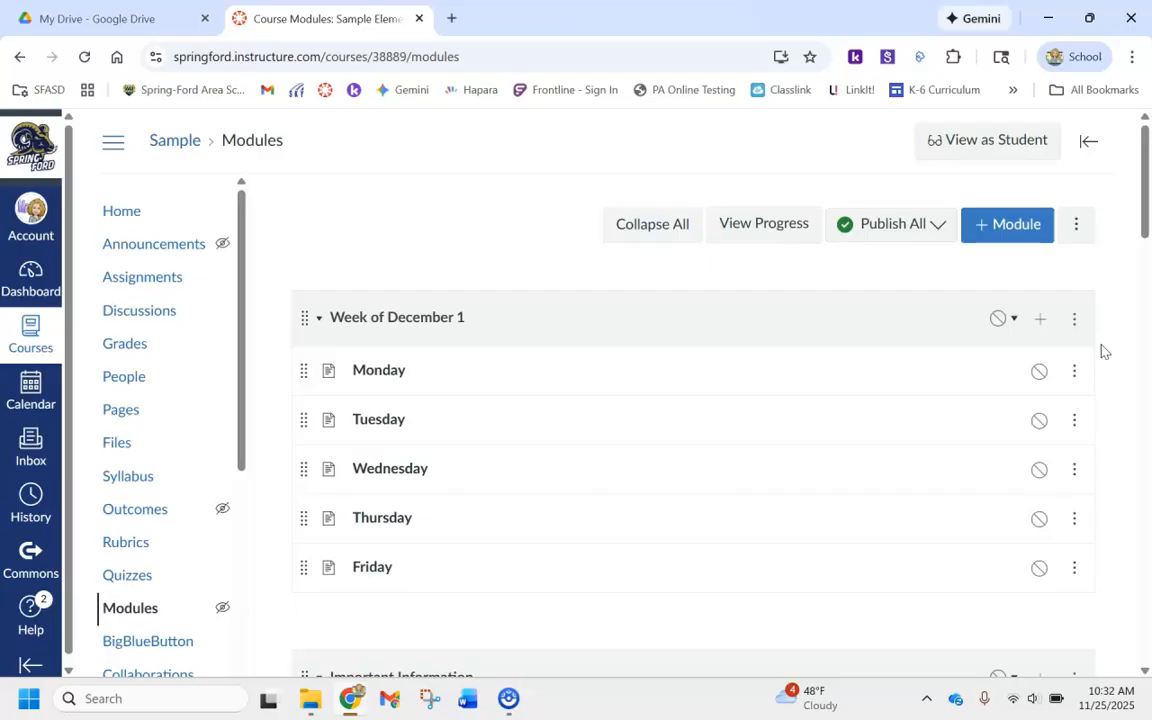
{"action": "left_click", "coordinate": [1042, 320]}
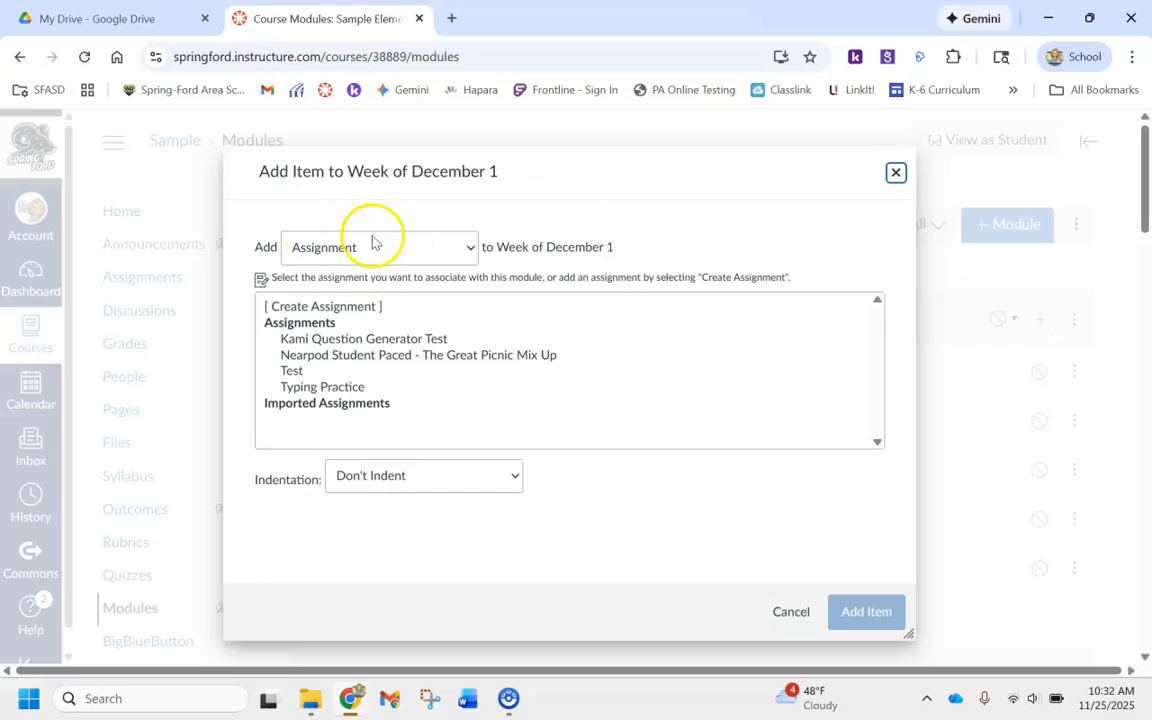
{"action": "left_click", "coordinate": [468, 250]}
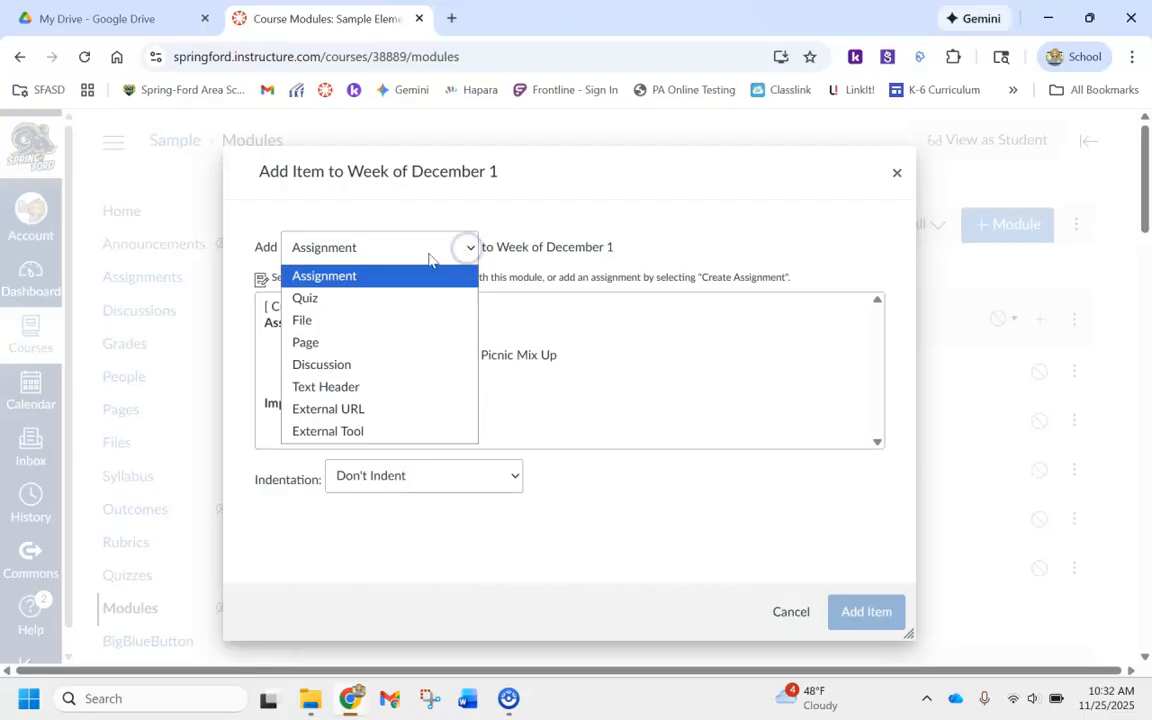
{"action": "left_click", "coordinate": [335, 285]}
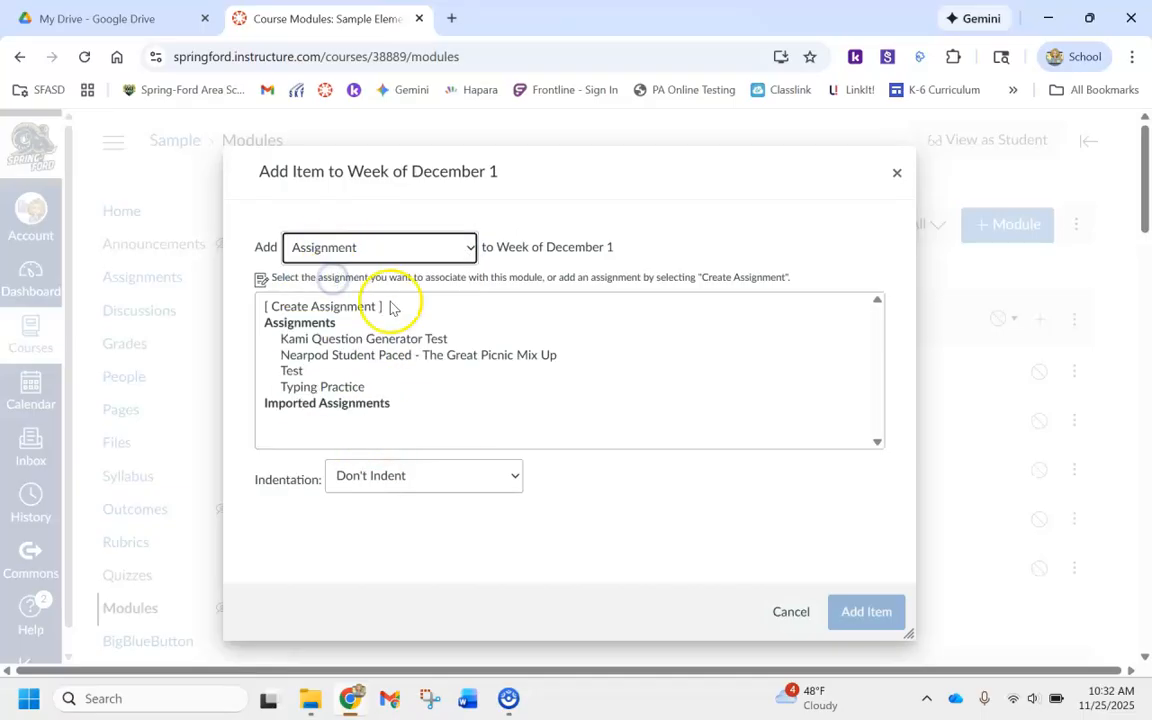
{"action": "left_click", "coordinate": [313, 309]}
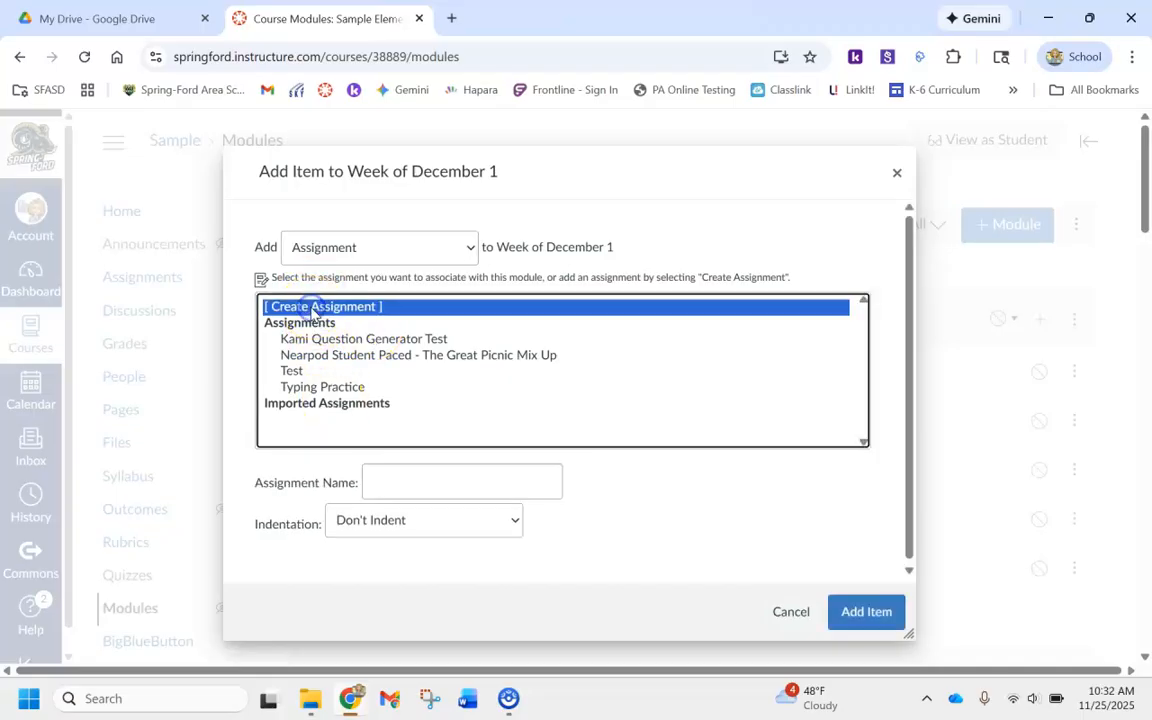
{"action": "left_click", "coordinate": [407, 484]}
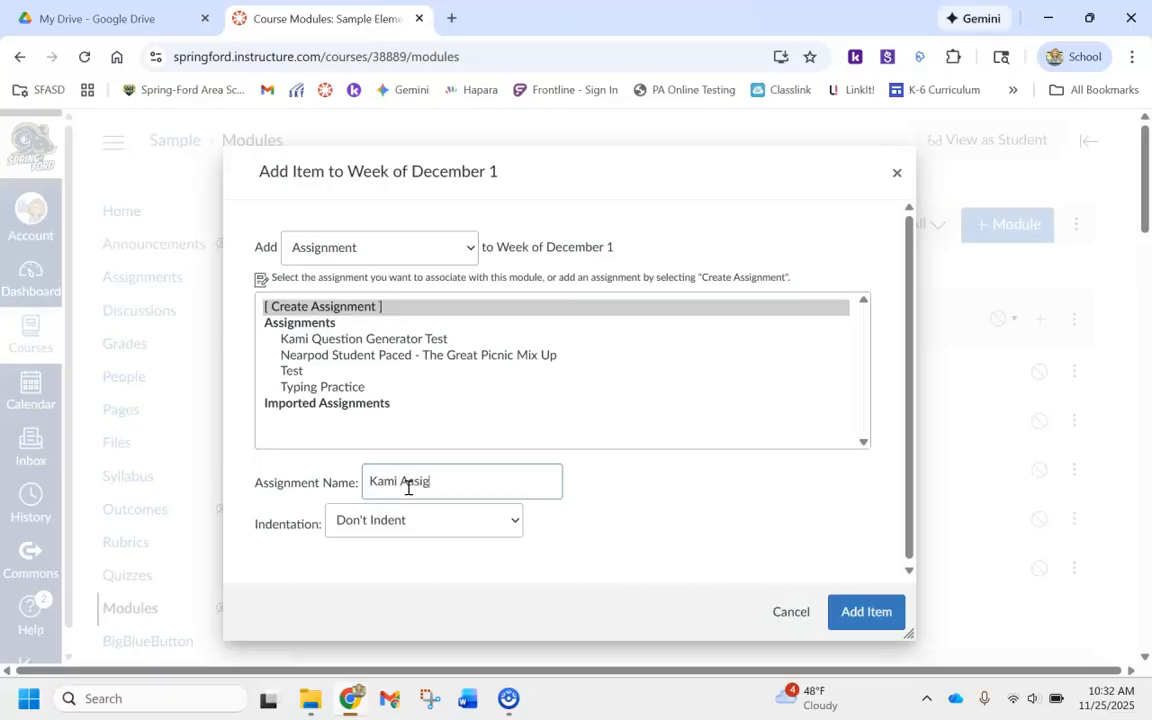
{"action": "left_click", "coordinate": [528, 482]}
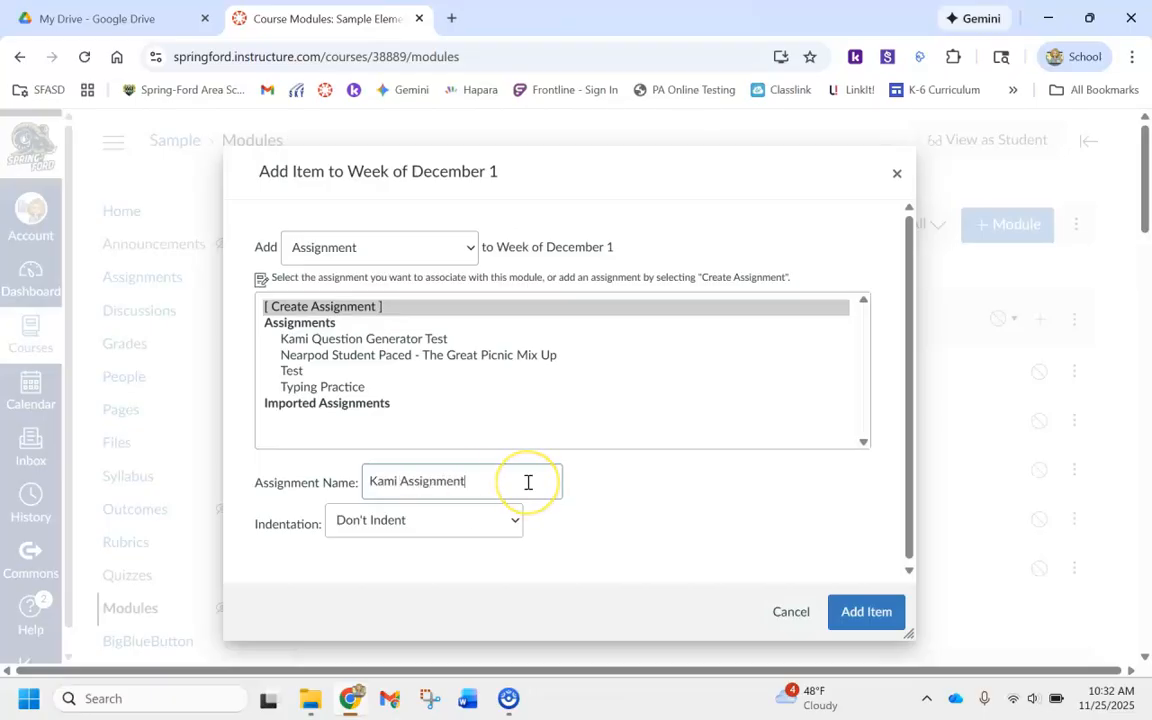
{"action": "left_click", "coordinate": [450, 522]}
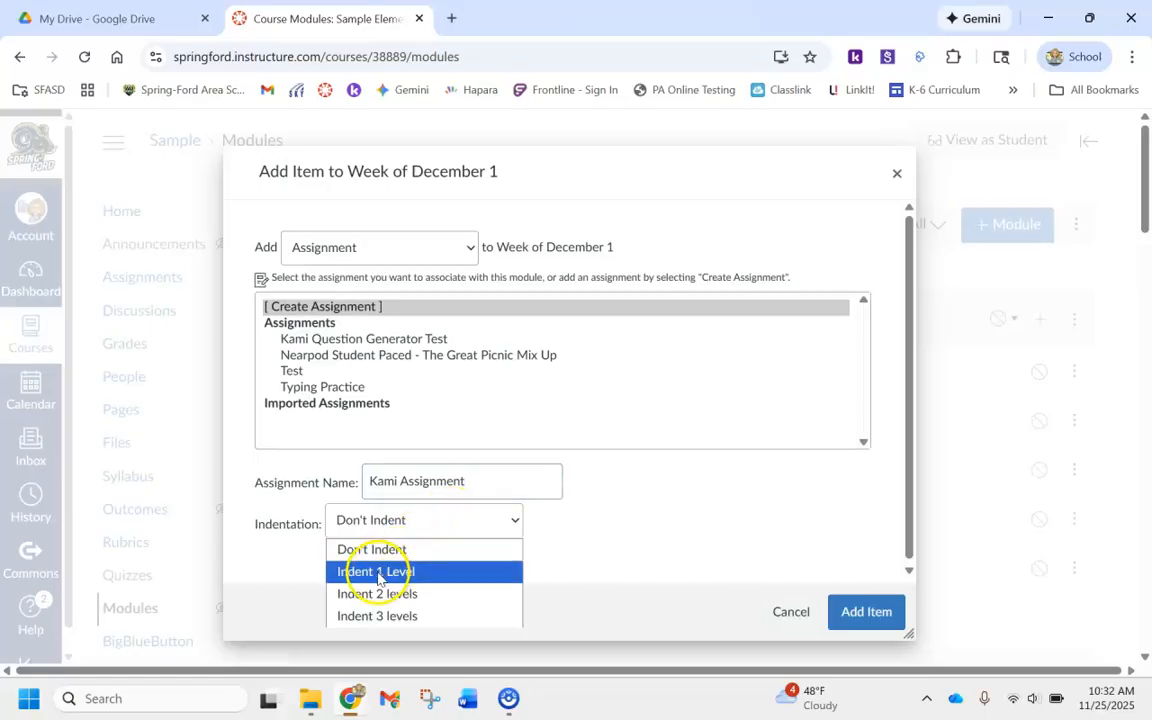
{"action": "left_click", "coordinate": [379, 573]}
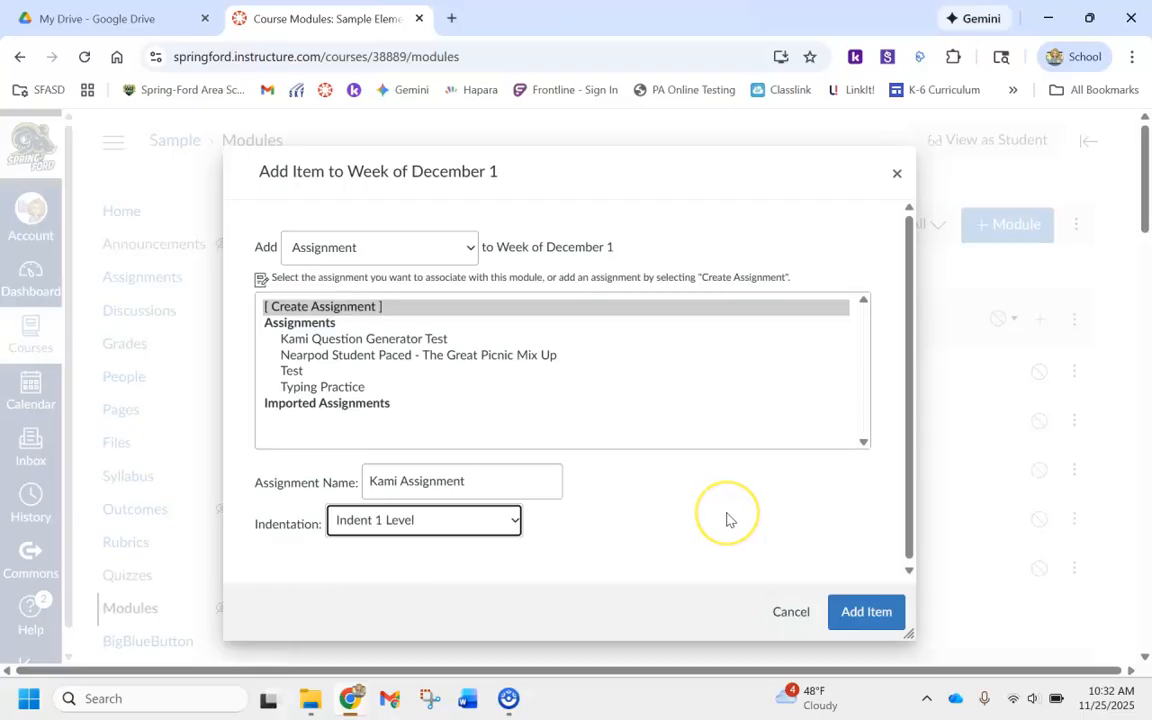
{"action": "left_click", "coordinate": [860, 620]}
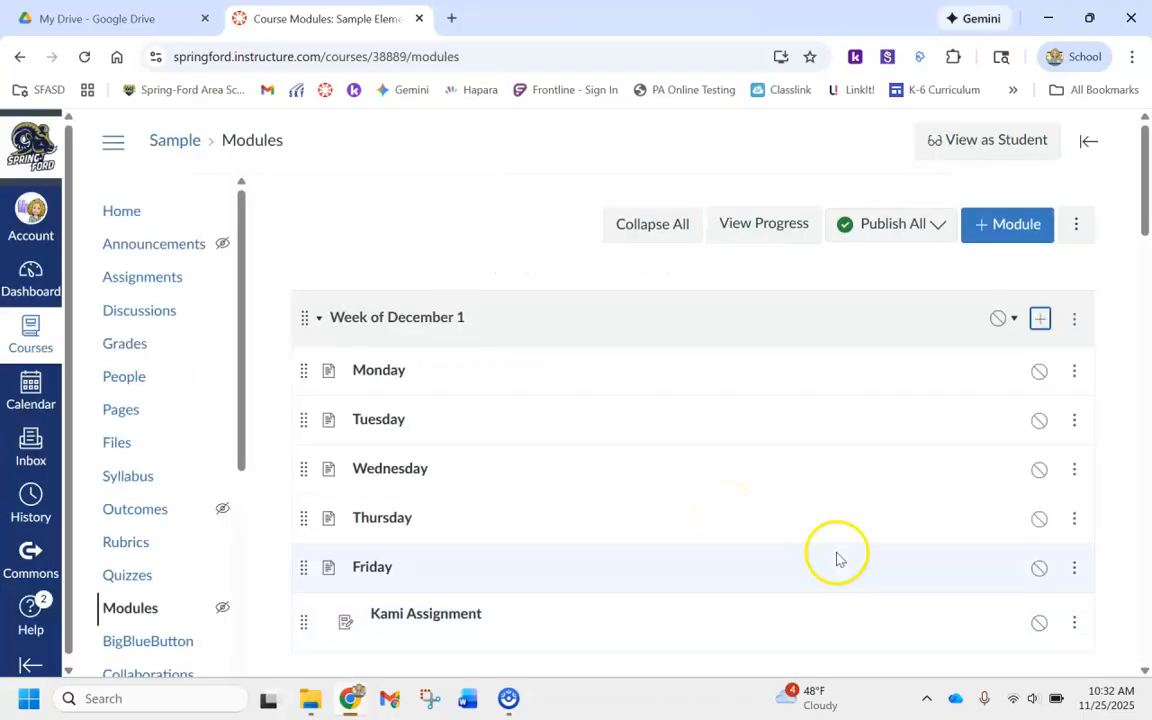
Step: Move Kami Assignment directly below Tuesday in the Week of December 1 module and open it for editing
{"action": "scroll", "coordinate": [692, 375], "scroll_direction": "down", "scroll_amount": 1}
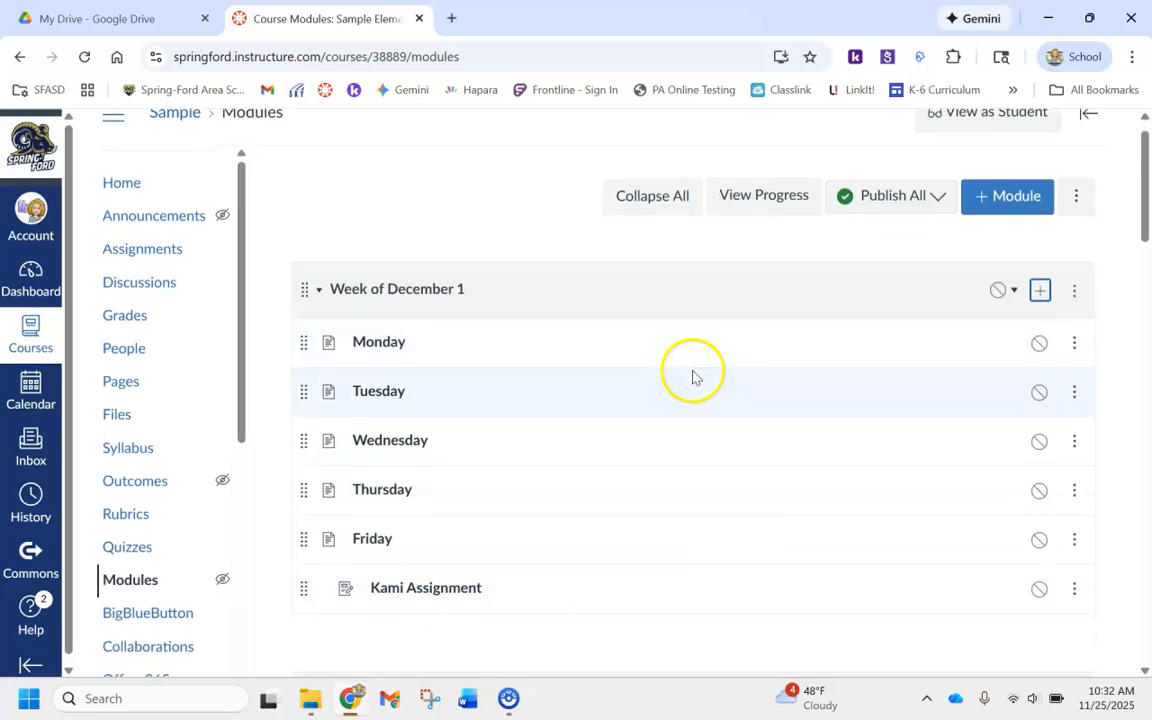
{"action": "left_click_drag", "start_coordinate": [293, 592], "coordinate": [309, 437]}
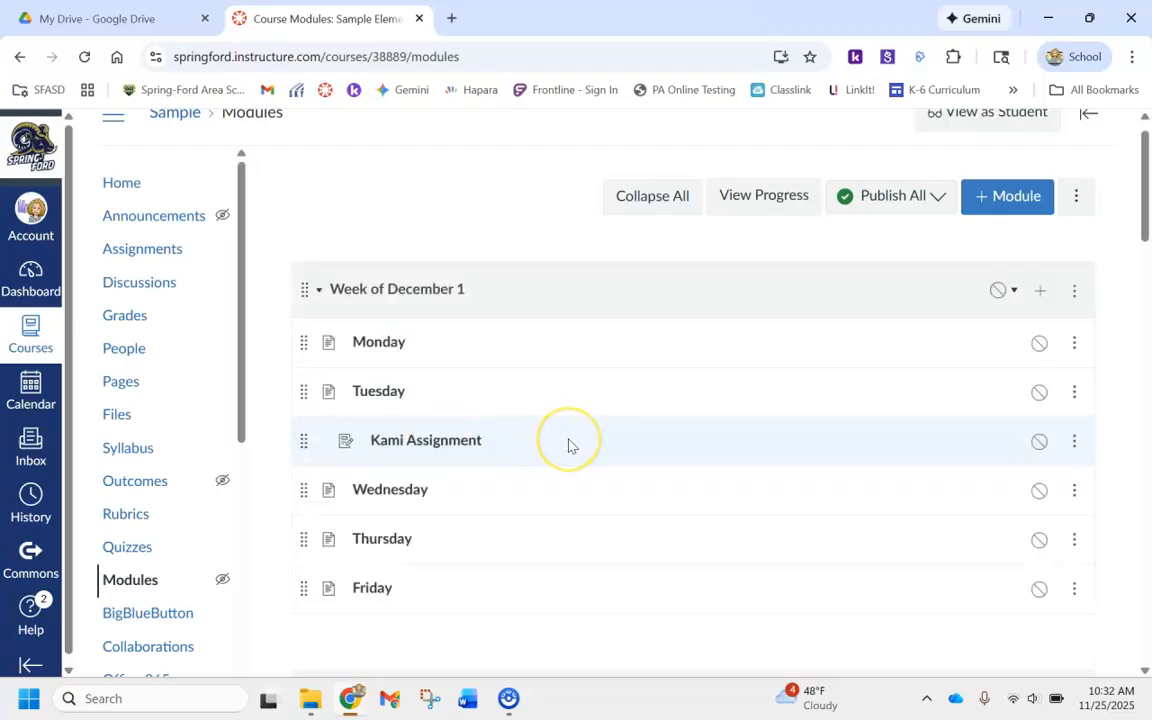
{"action": "left_click", "coordinate": [427, 442]}
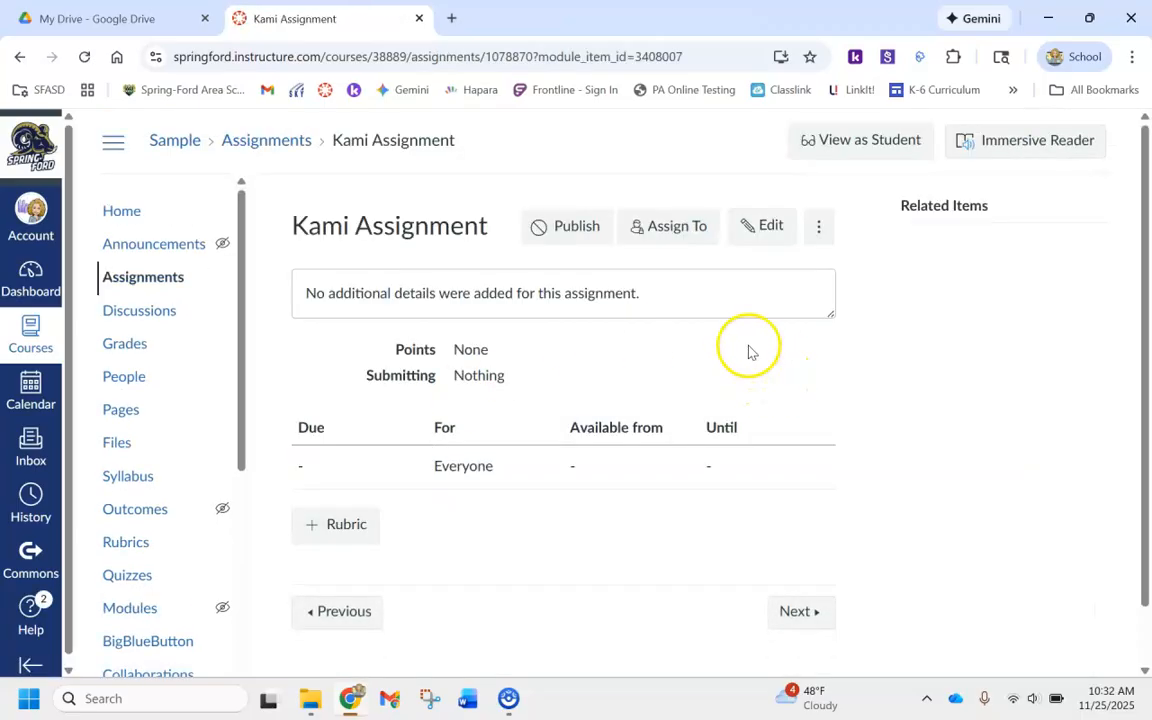
{"action": "left_click", "coordinate": [757, 226]}
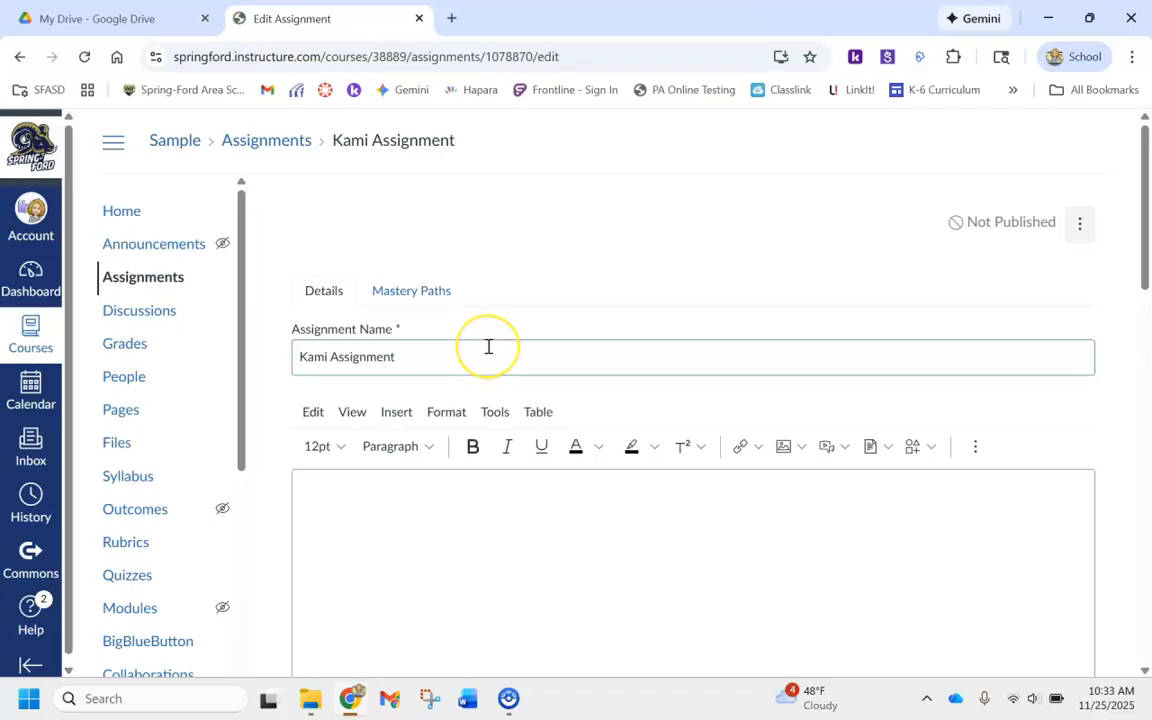
{"action": "scroll", "coordinate": [487, 346], "scroll_direction": "down", "scroll_amount": 2}
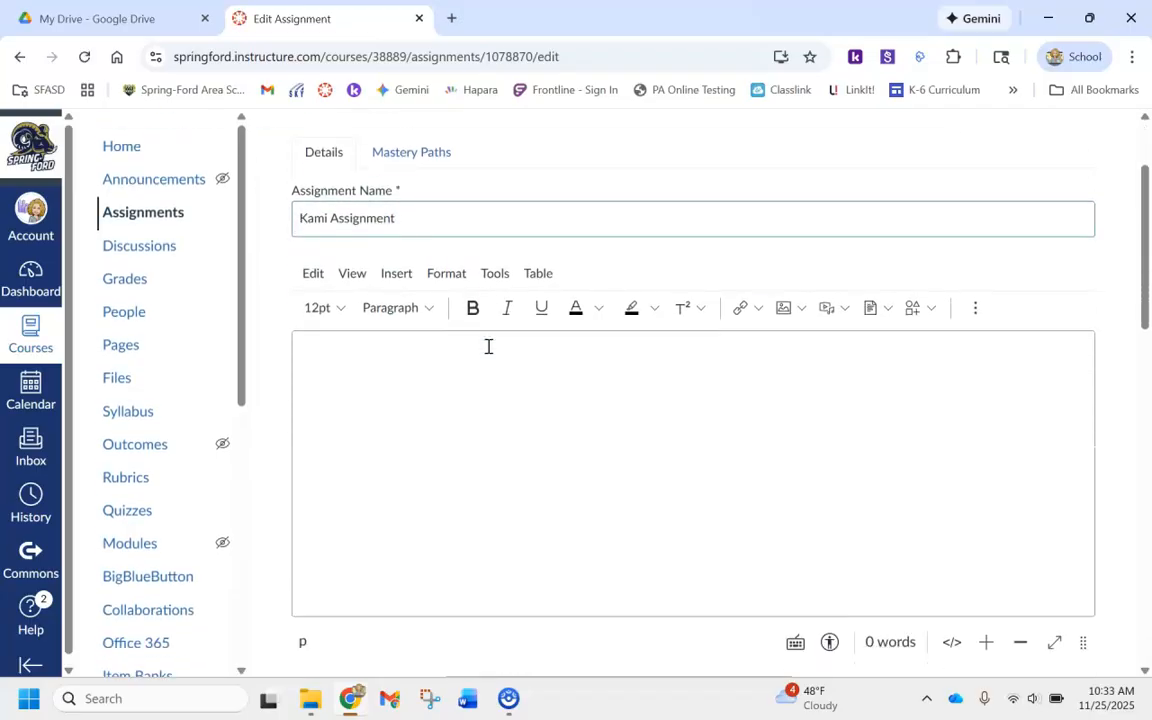
{"action": "left_click", "coordinate": [423, 380]}
{"action": "left_click", "coordinate": [424, 332]}
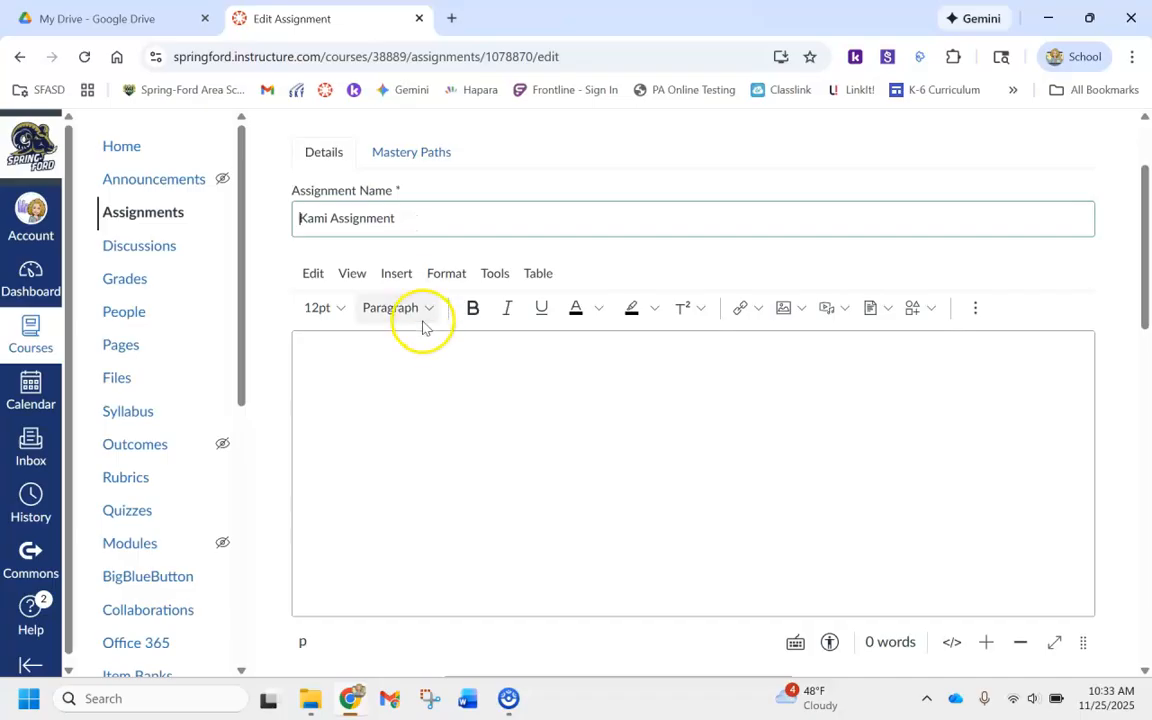
{"action": "left_click", "coordinate": [506, 380]}
Step: Clear the assignment's points value and set its grade display to Complete/Incomplete
{"action": "scroll", "coordinate": [506, 381], "scroll_direction": "down", "scroll_amount": 2}
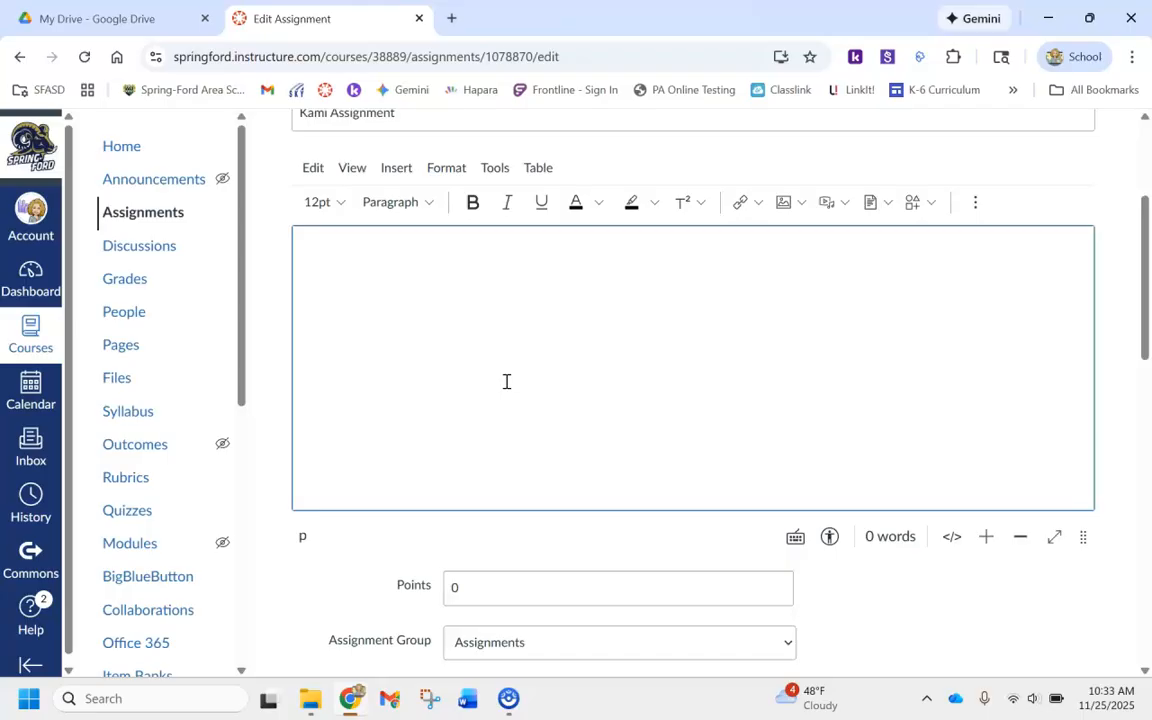
{"action": "scroll", "coordinate": [705, 404], "scroll_direction": "down", "scroll_amount": 4}
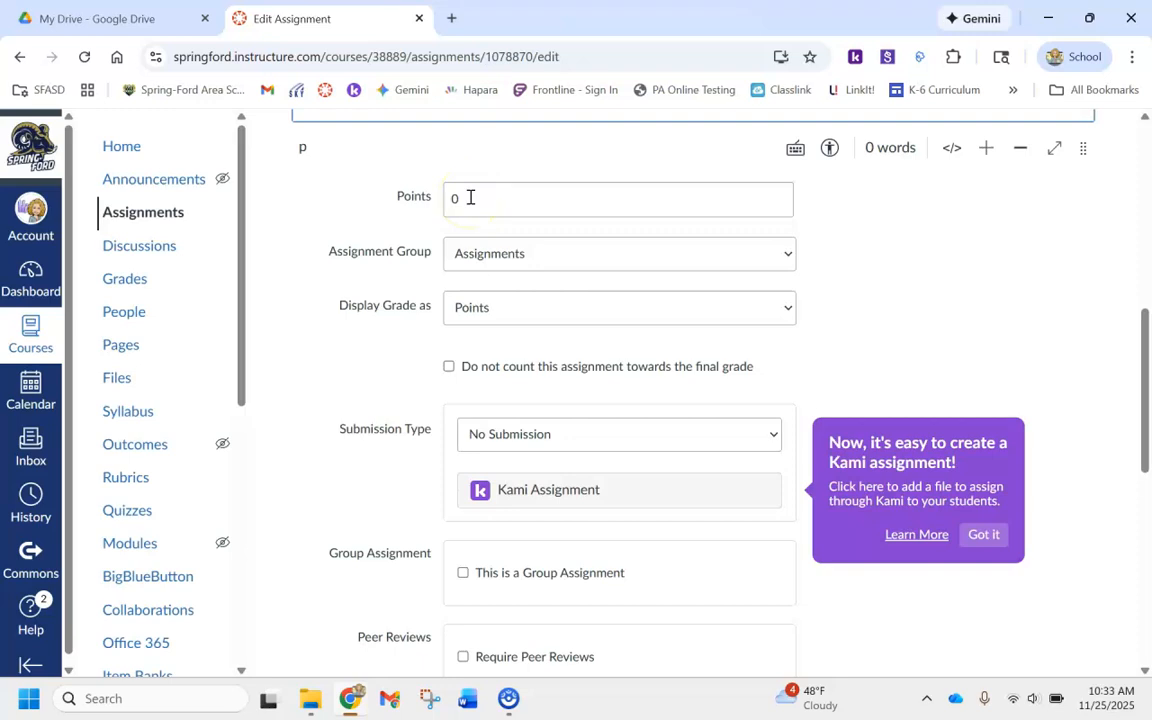
{"action": "left_click_drag", "start_coordinate": [449, 197], "coordinate": [517, 205]}
{"action": "type", "text": "2"}
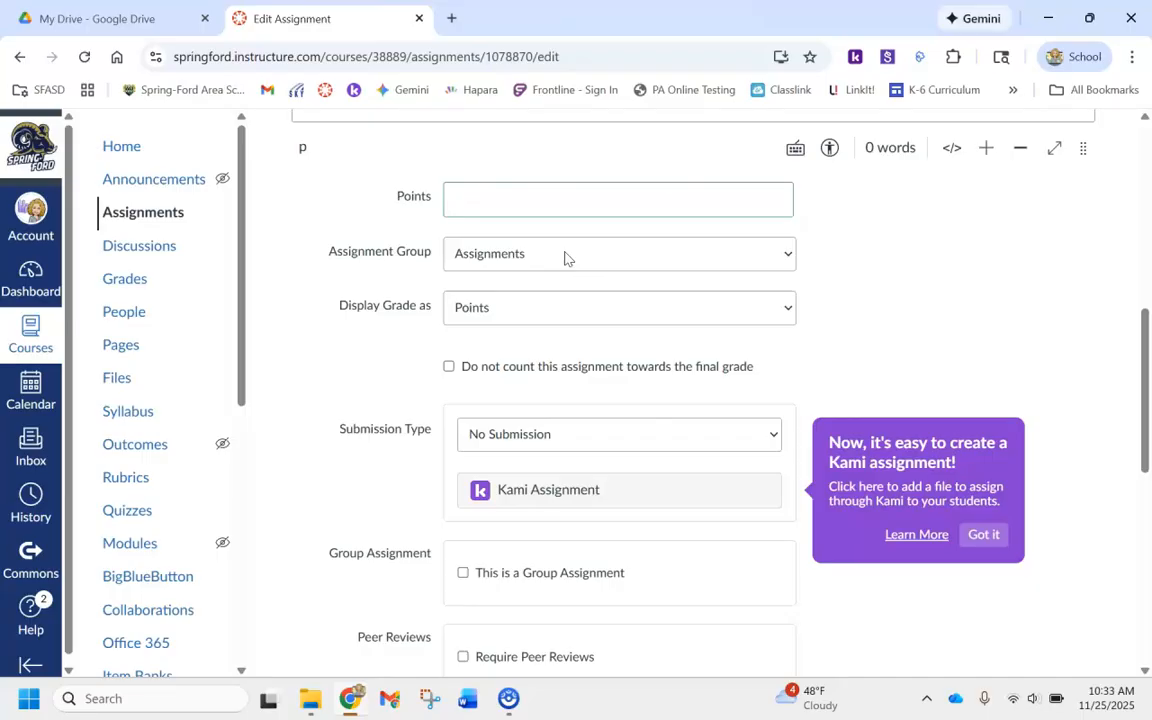
{"action": "left_click", "coordinate": [564, 256]}
{"action": "left_click", "coordinate": [560, 258]}
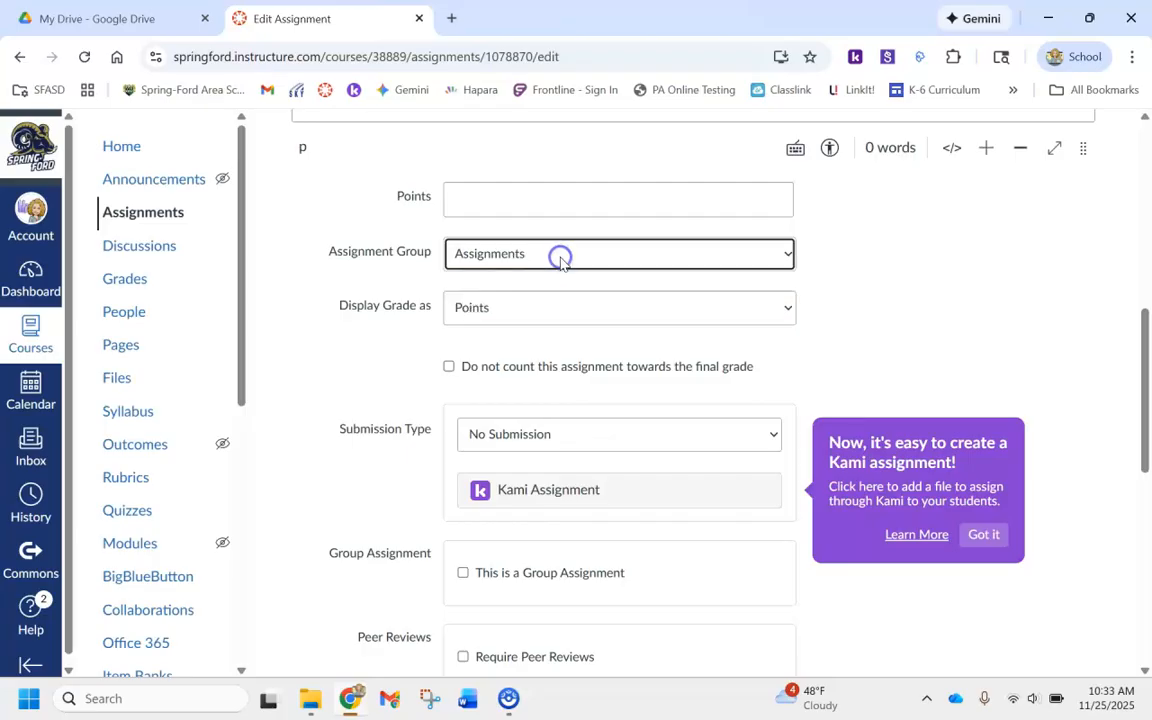
{"action": "left_click", "coordinate": [775, 310]}
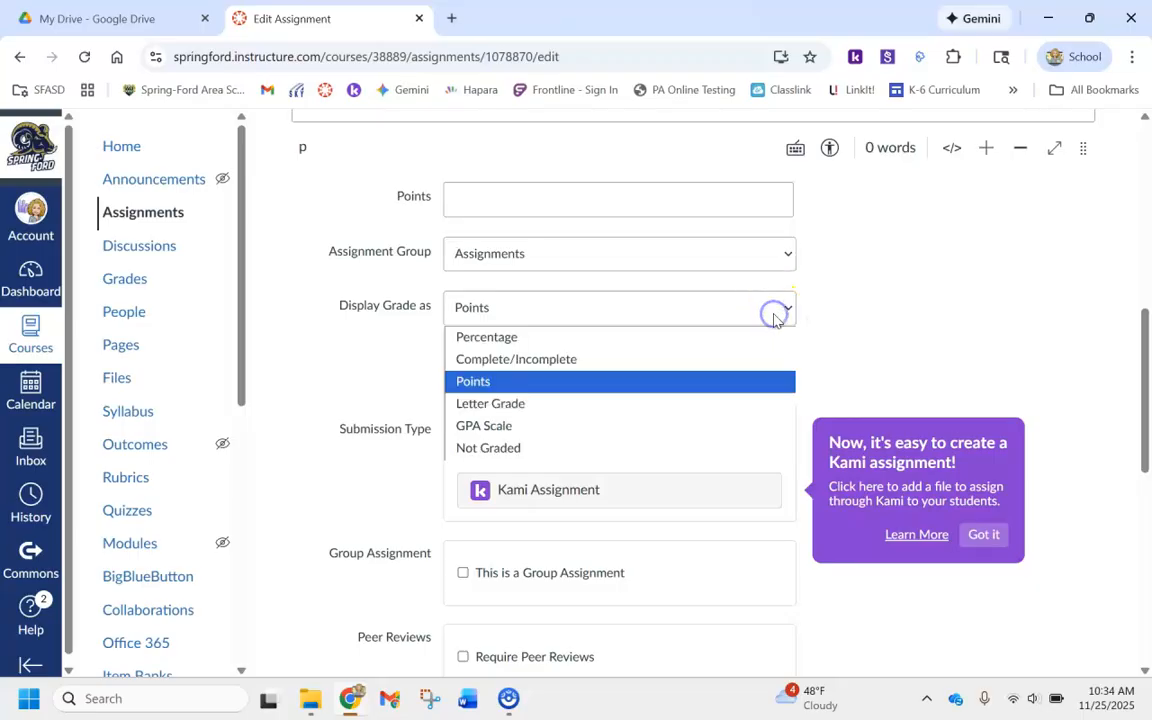
{"action": "left_click", "coordinate": [502, 362]}
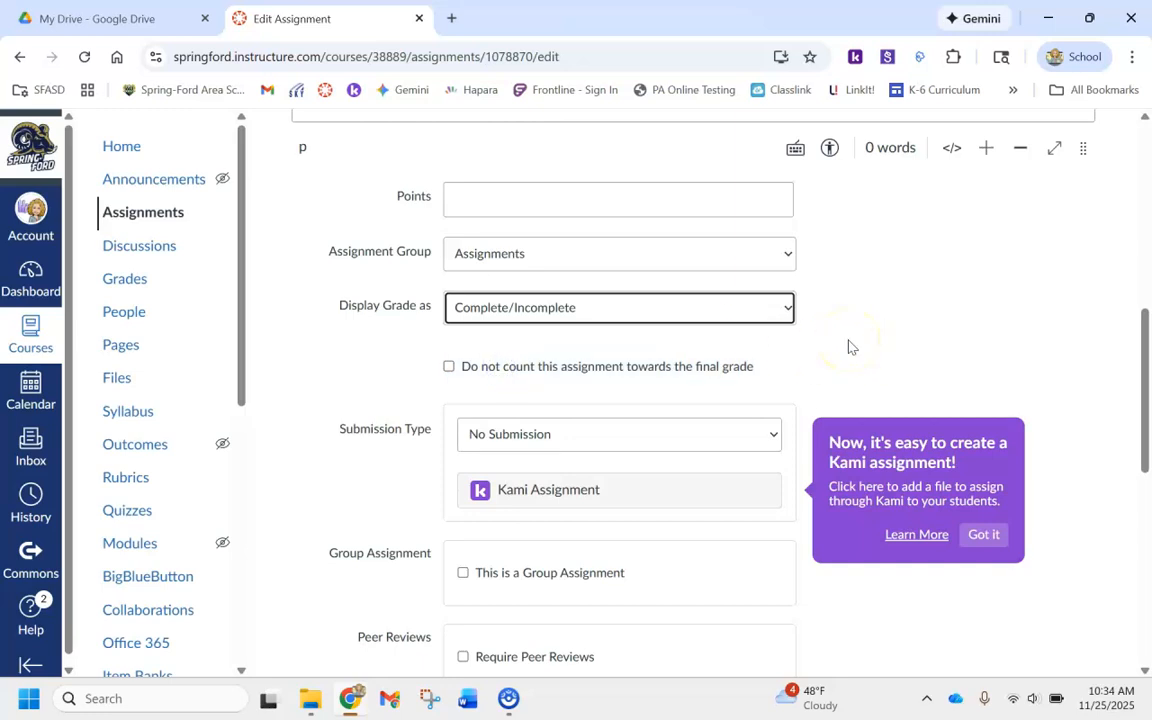
Step: Review the submission type options and start attaching a Kami Assignment to the submission settings
{"action": "scroll", "coordinate": [848, 346], "scroll_direction": "down", "scroll_amount": 2}
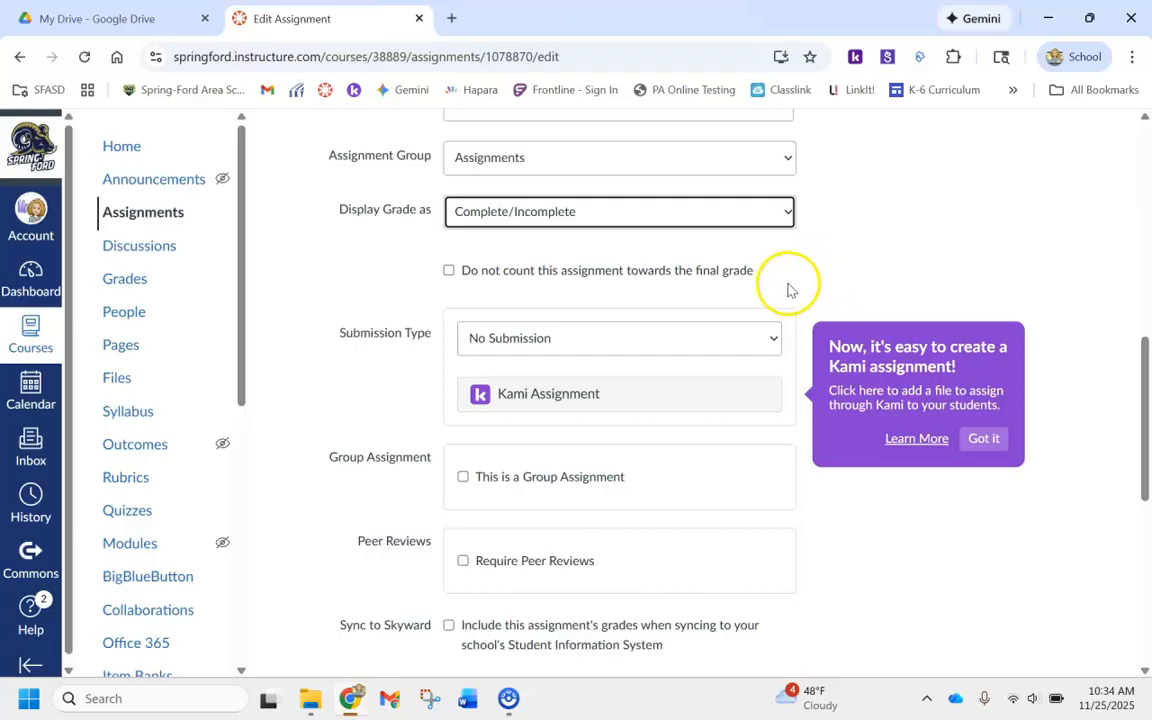
{"action": "scroll", "coordinate": [788, 290], "scroll_direction": "down", "scroll_amount": 2}
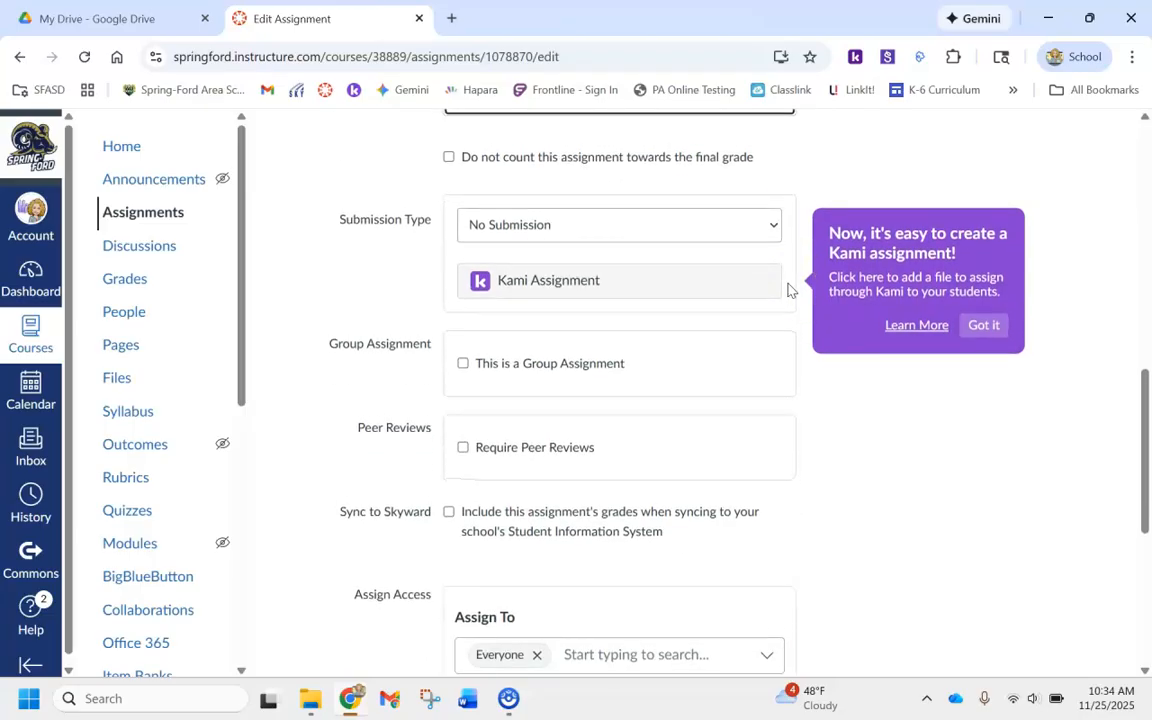
{"action": "left_click", "coordinate": [775, 226]}
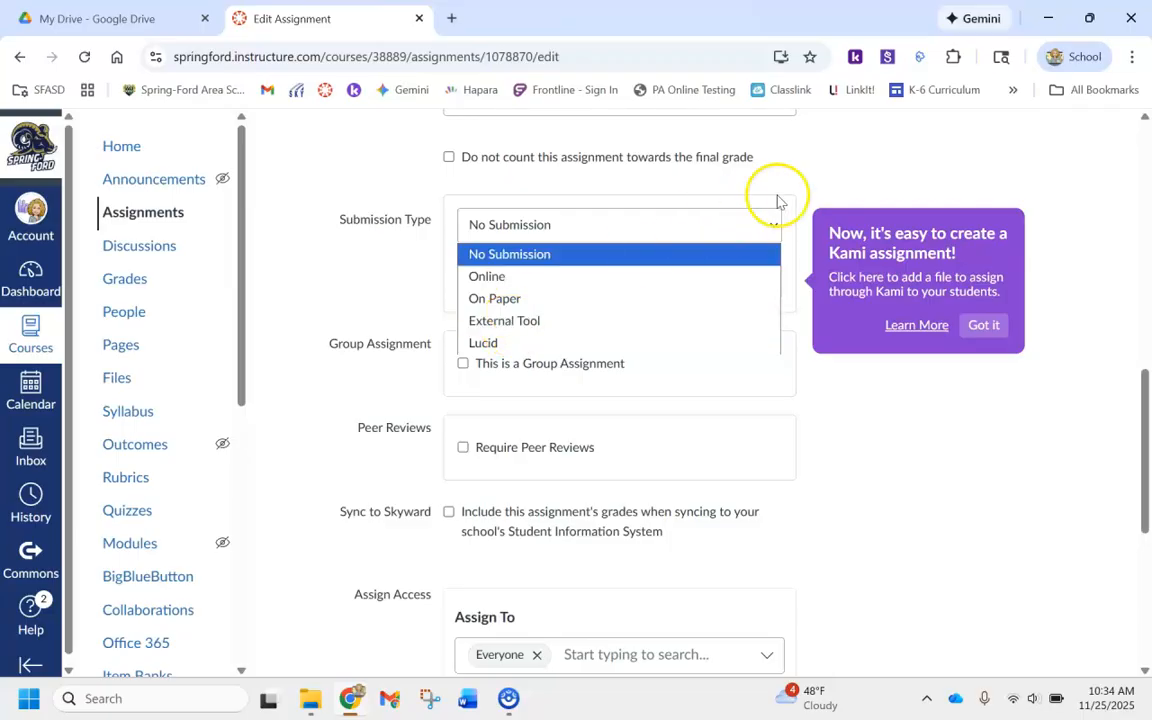
{"action": "left_click", "coordinate": [812, 188]}
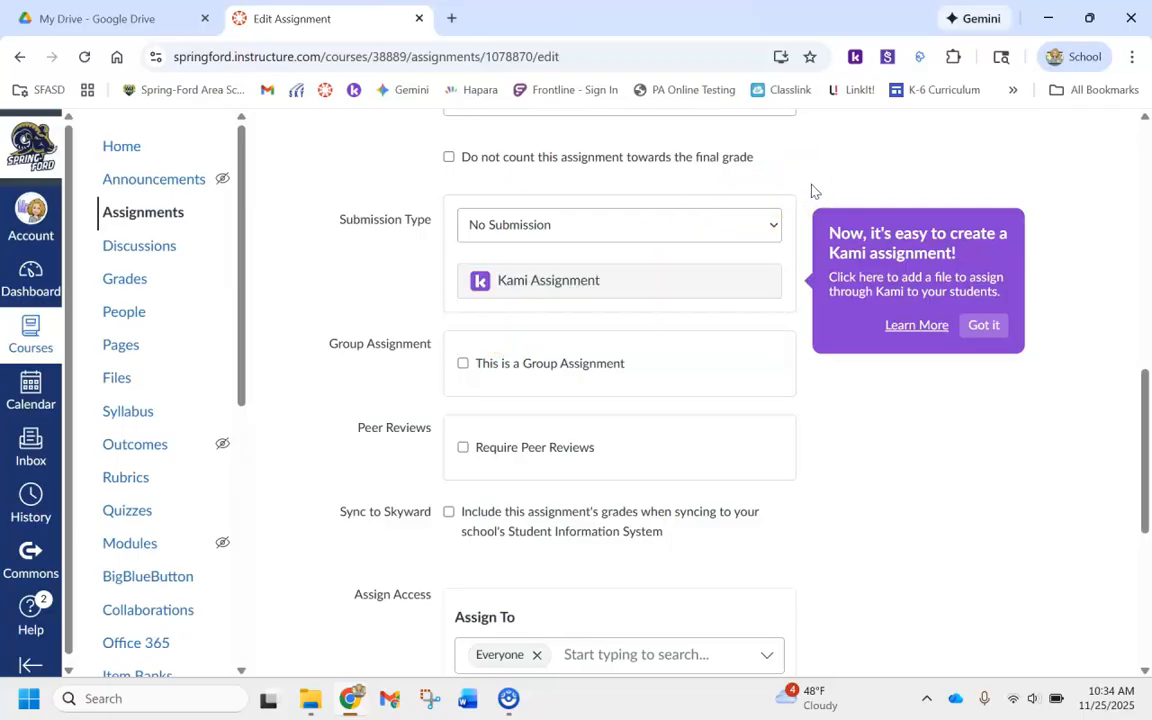
{"action": "left_click", "coordinate": [808, 208]}
{"action": "left_click", "coordinate": [528, 283]}
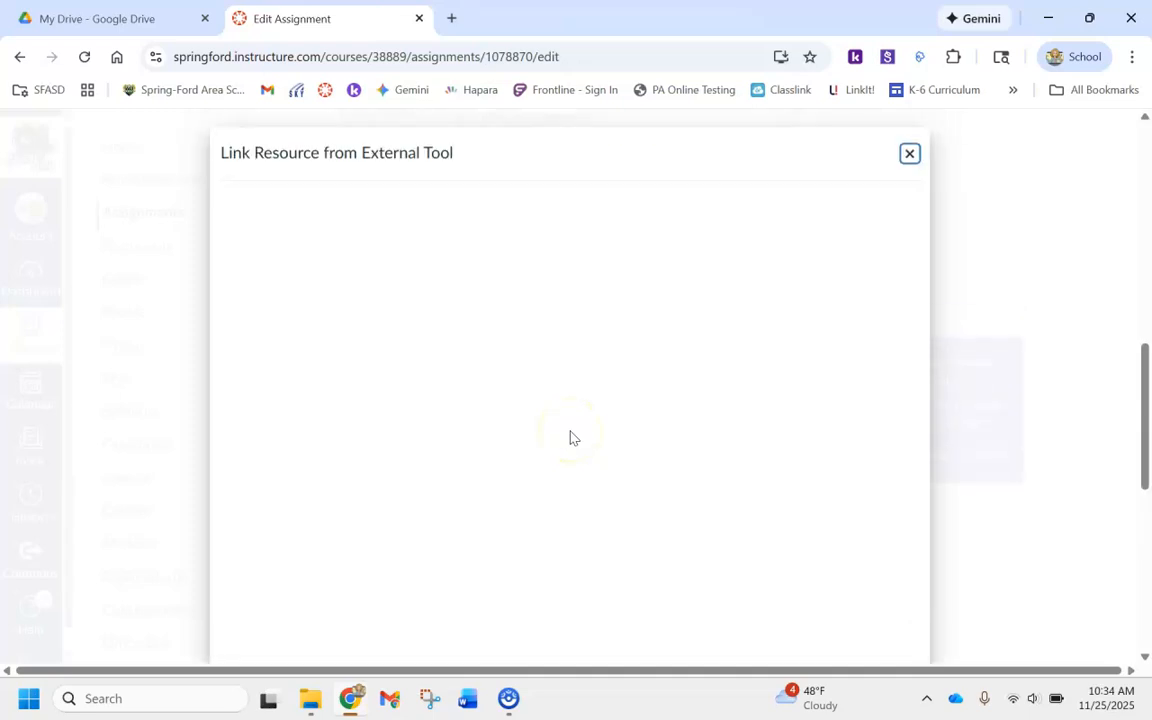
Step: Sign back in to Kami with the teacher's Google account and grant the requested access
{"action": "scroll", "coordinate": [575, 430], "scroll_direction": "down", "scroll_amount": 3}
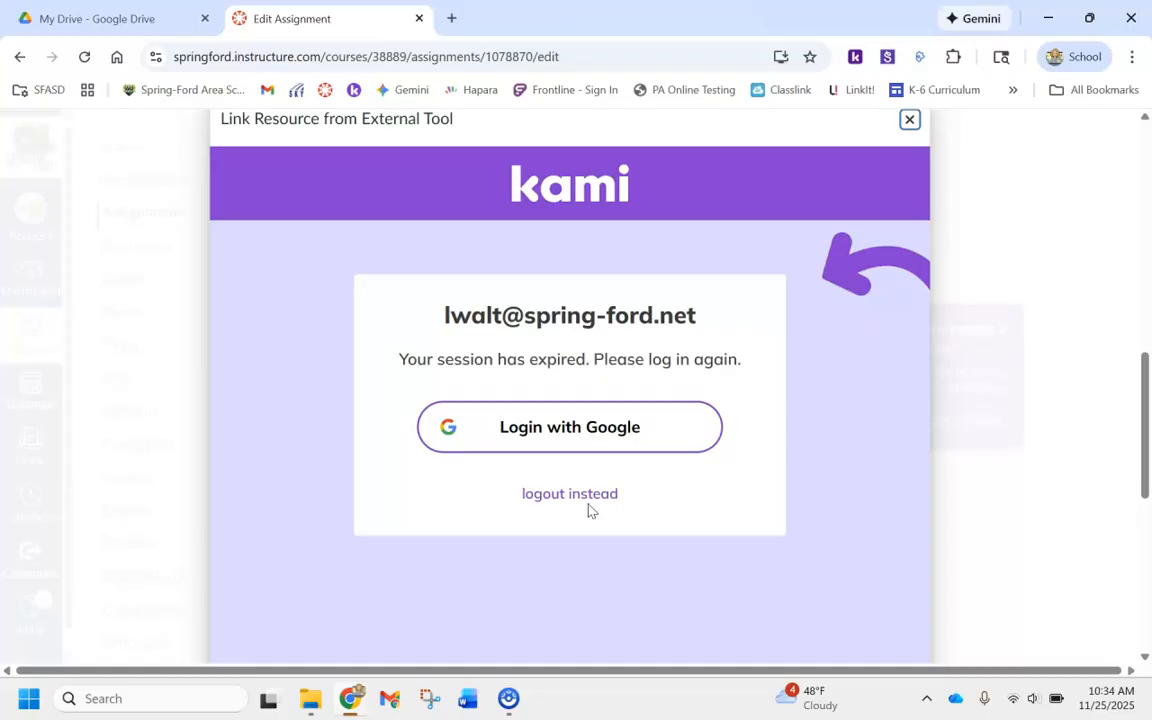
{"action": "left_click", "coordinate": [537, 430]}
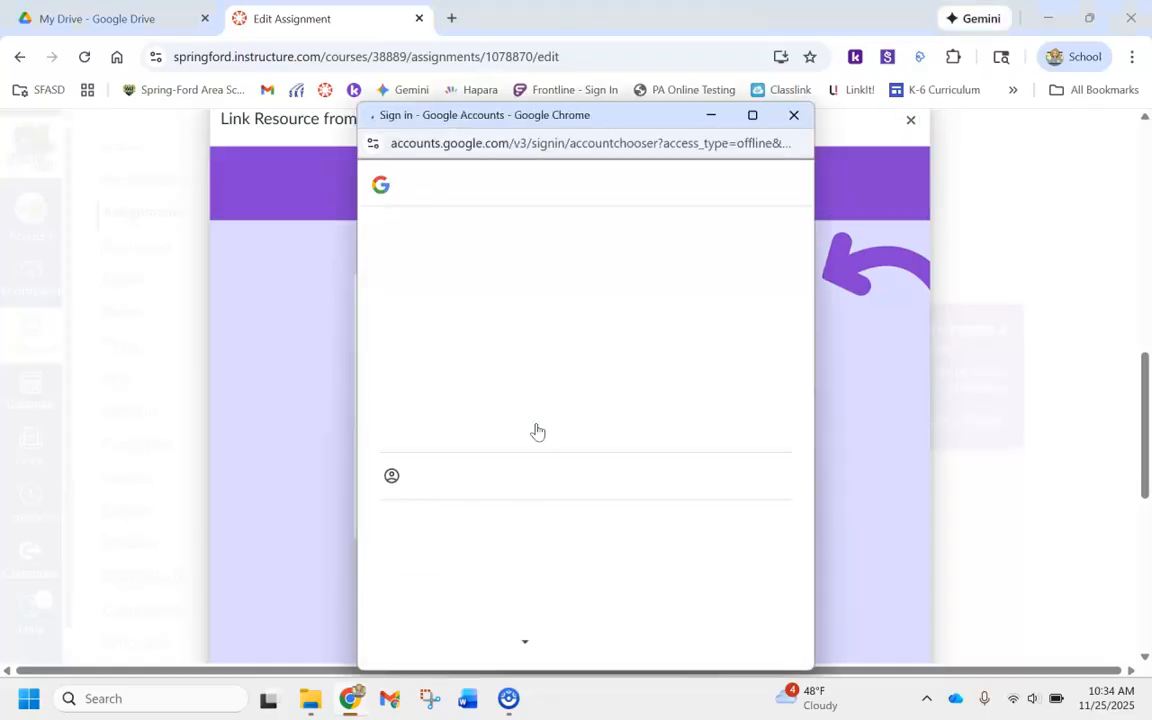
{"action": "left_click", "coordinate": [515, 430]}
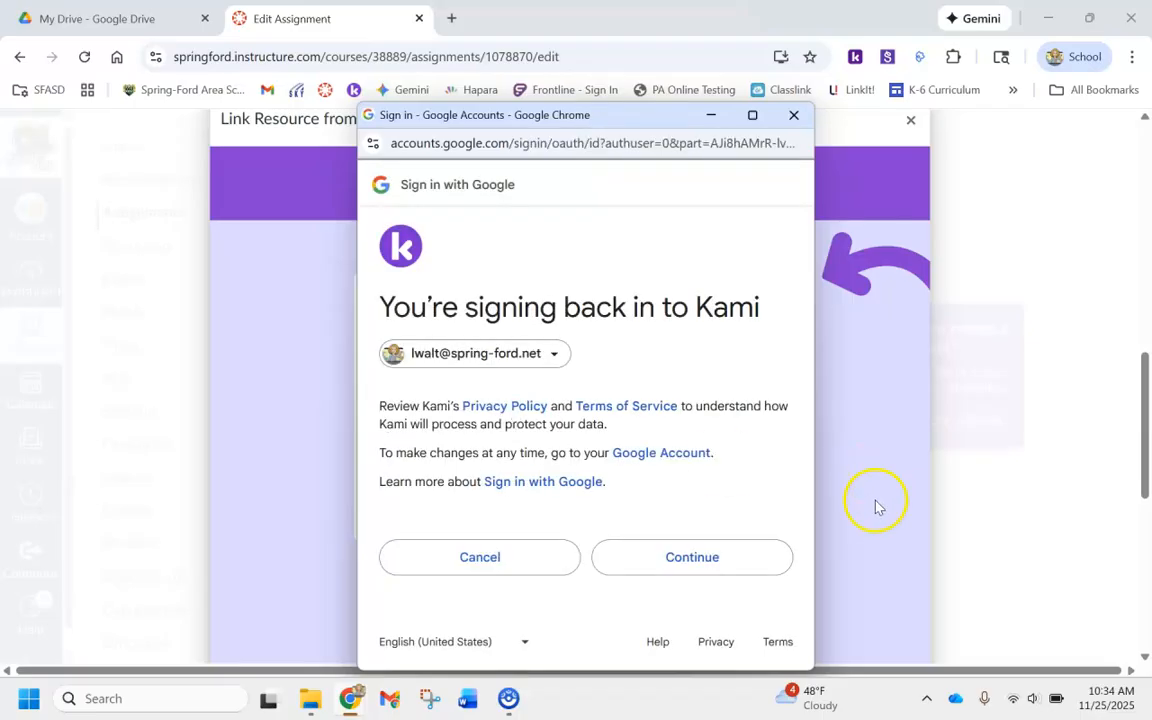
{"action": "left_click", "coordinate": [683, 565]}
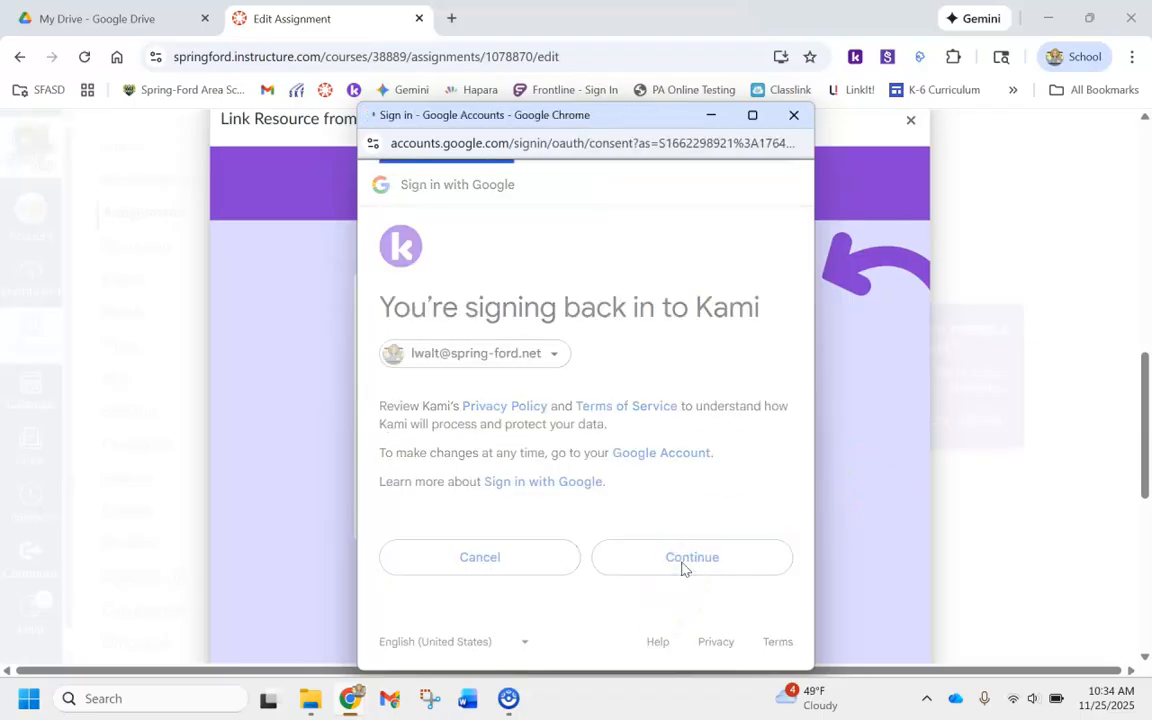
{"action": "scroll", "coordinate": [683, 568], "scroll_direction": "down", "scroll_amount": 5}
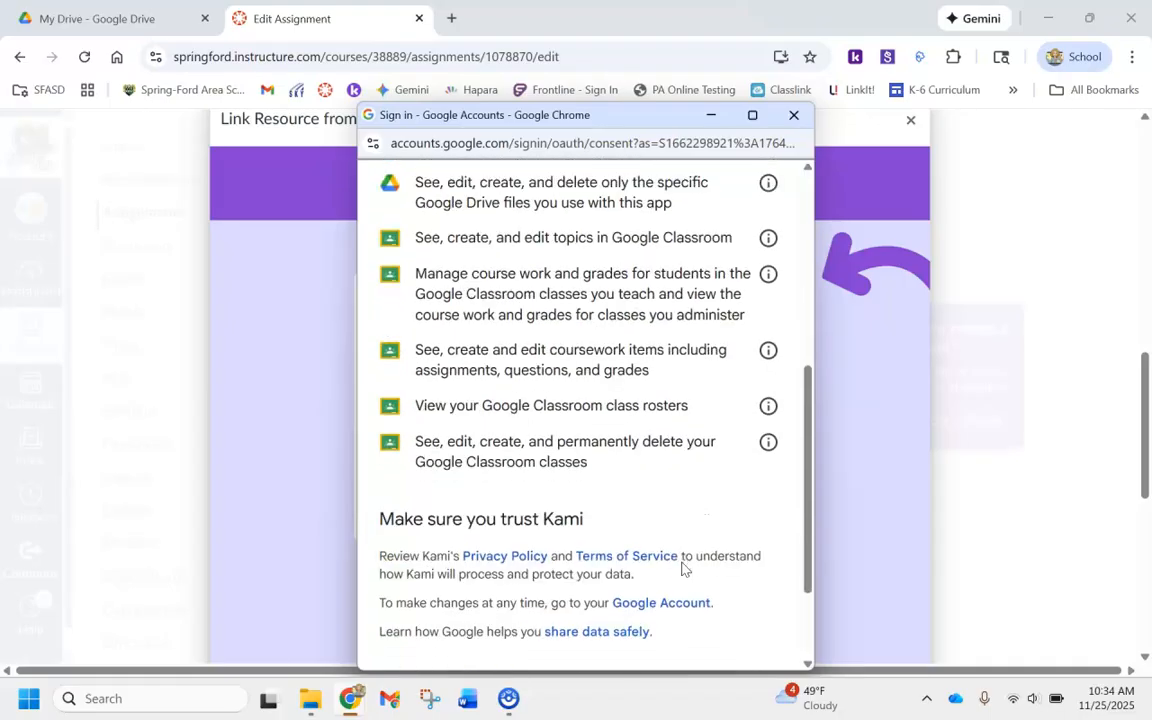
{"action": "left_click", "coordinate": [689, 594]}
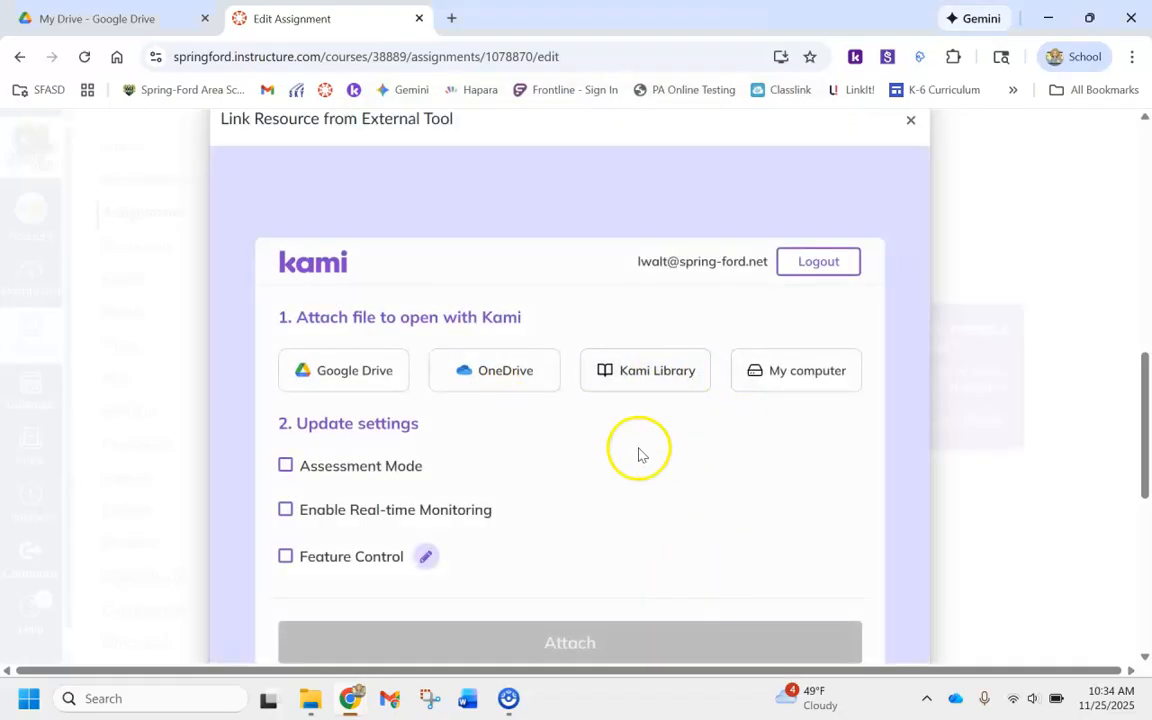
Step: Choose Google Drive as the source for the Kami file and dismiss the gratitude templates promotion
{"action": "scroll", "coordinate": [745, 454], "scroll_direction": "down", "scroll_amount": 1}
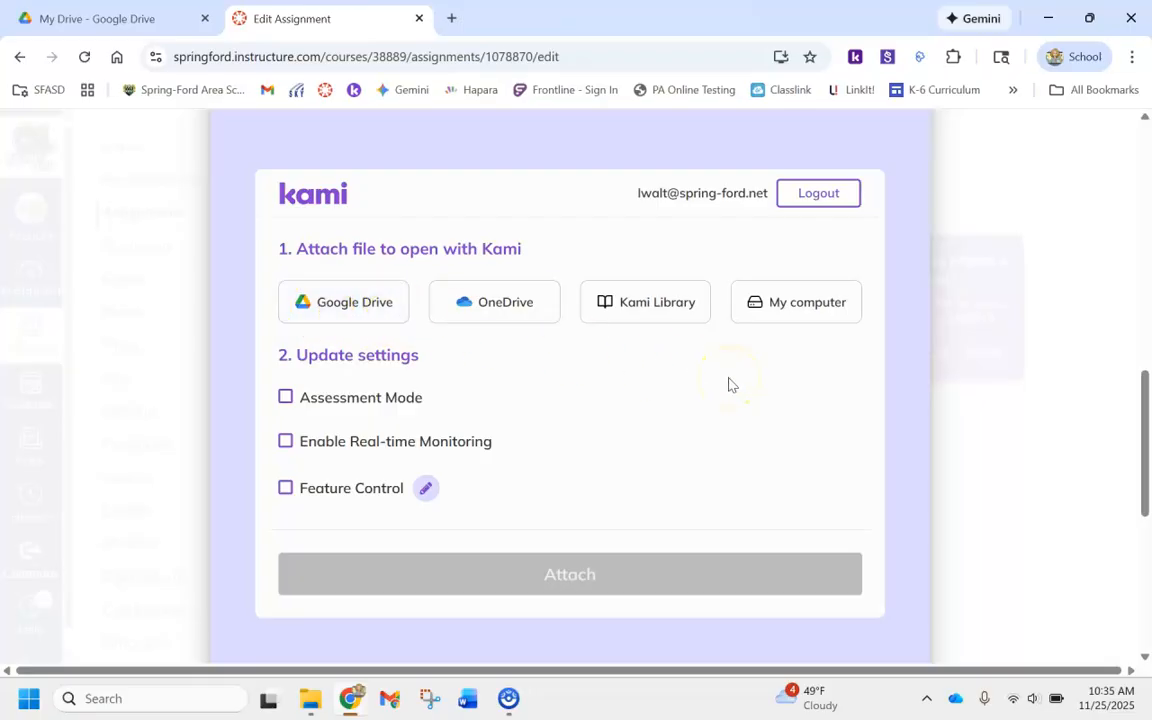
{"action": "left_click", "coordinate": [340, 302]}
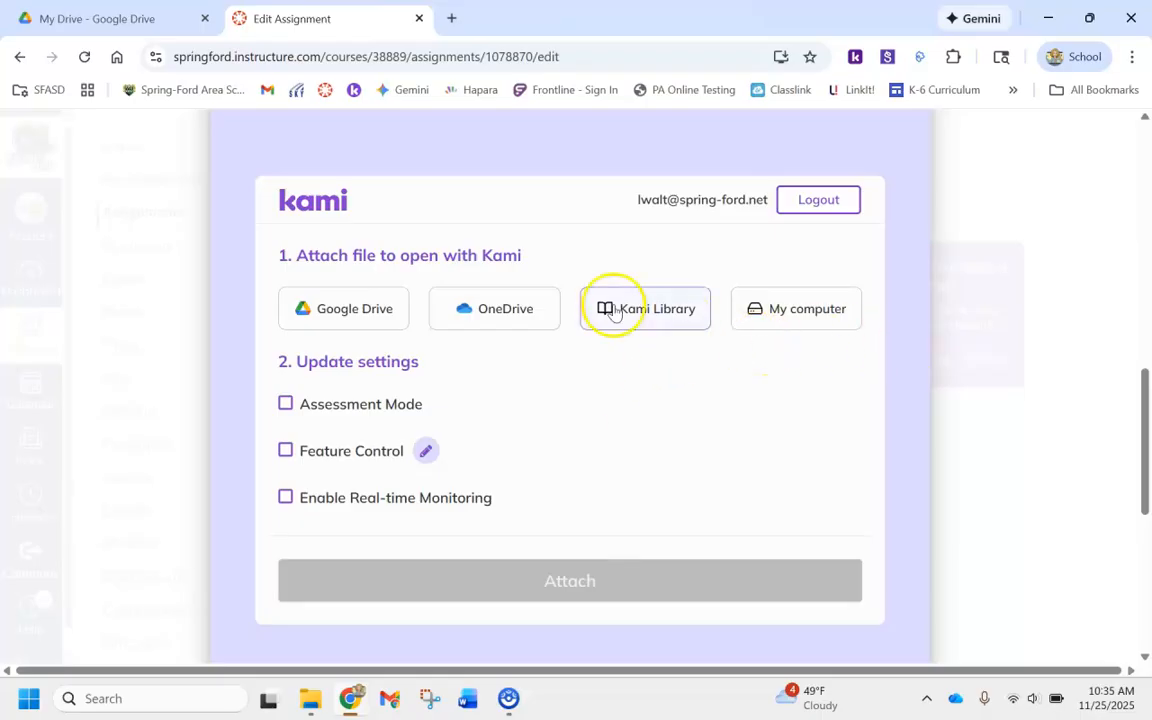
{"action": "left_click", "coordinate": [327, 313]}
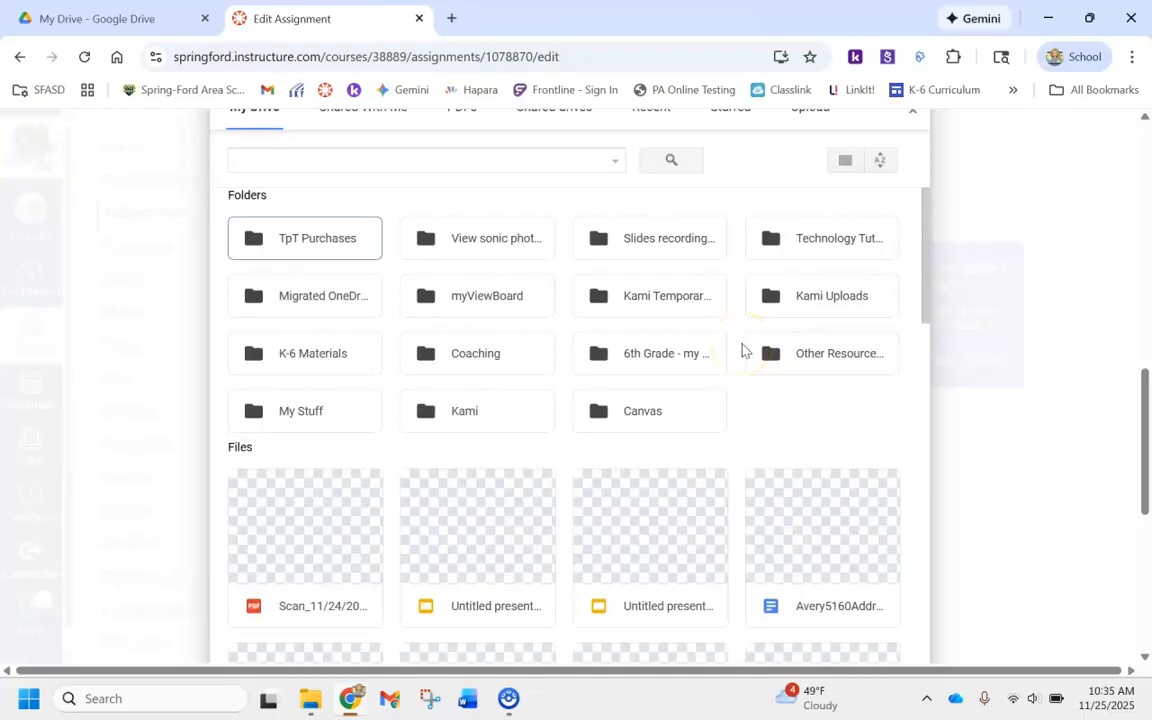
{"action": "scroll", "coordinate": [803, 398], "scroll_direction": "up", "scroll_amount": 1}
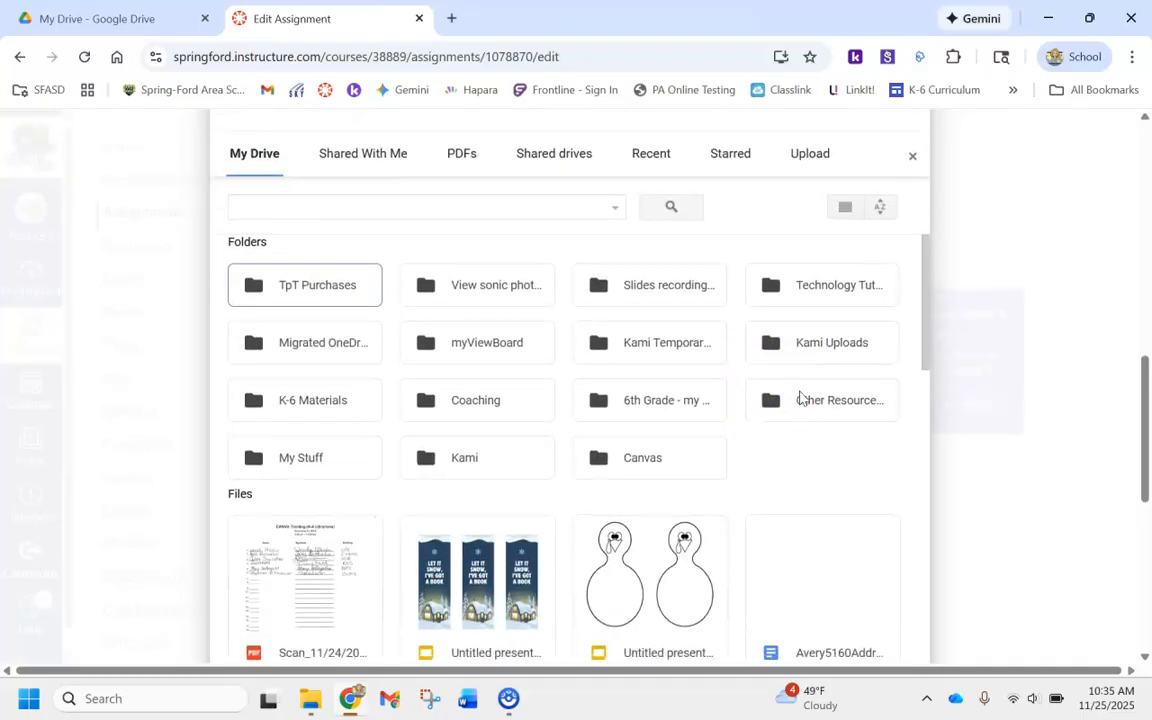
{"action": "scroll", "coordinate": [803, 398], "scroll_direction": "down", "scroll_amount": 1}
{"action": "scroll", "coordinate": [803, 398], "scroll_direction": "up", "scroll_amount": 1}
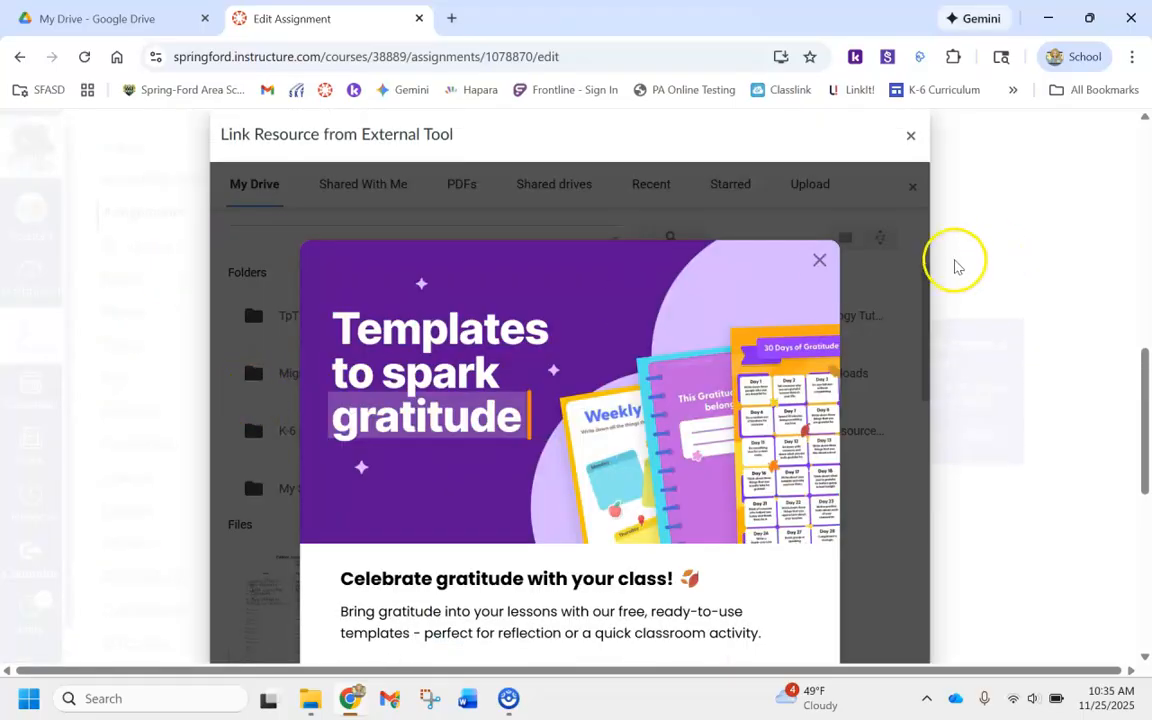
{"action": "left_click", "coordinate": [819, 261]}
Step: Open the Unit 2 folder inside K-6 Materials > 7 Grade 6 in My Drive
{"action": "double_click", "coordinate": [283, 425]}
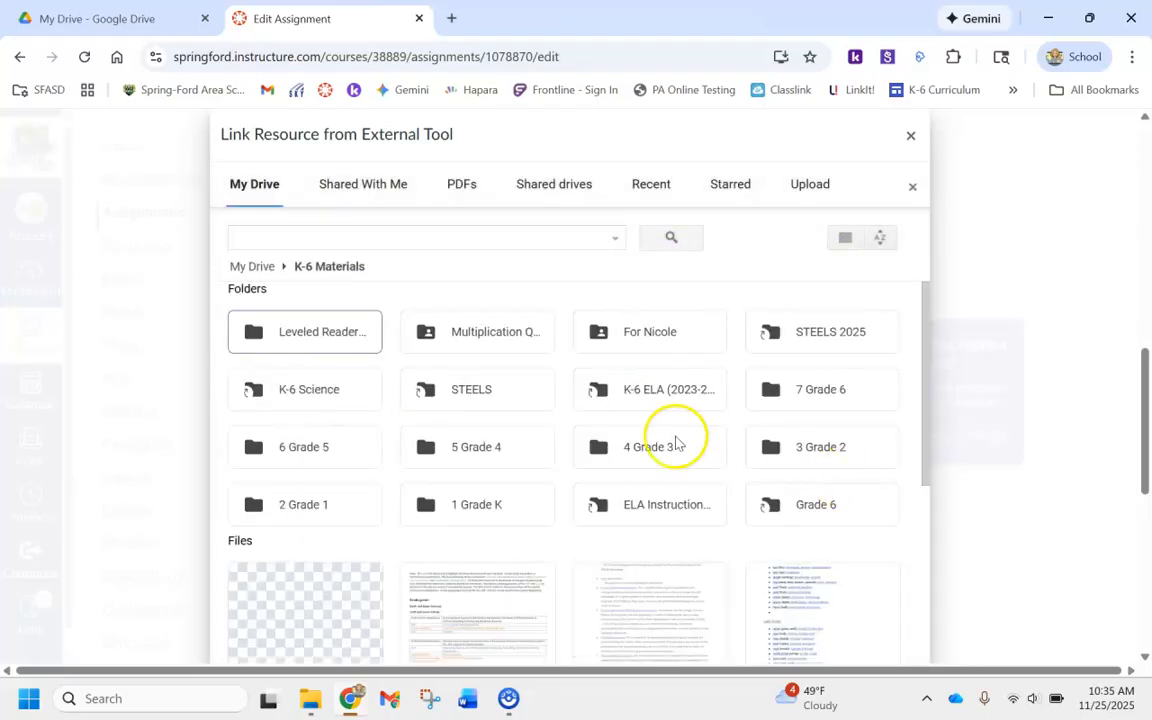
{"action": "double_click", "coordinate": [818, 392]}
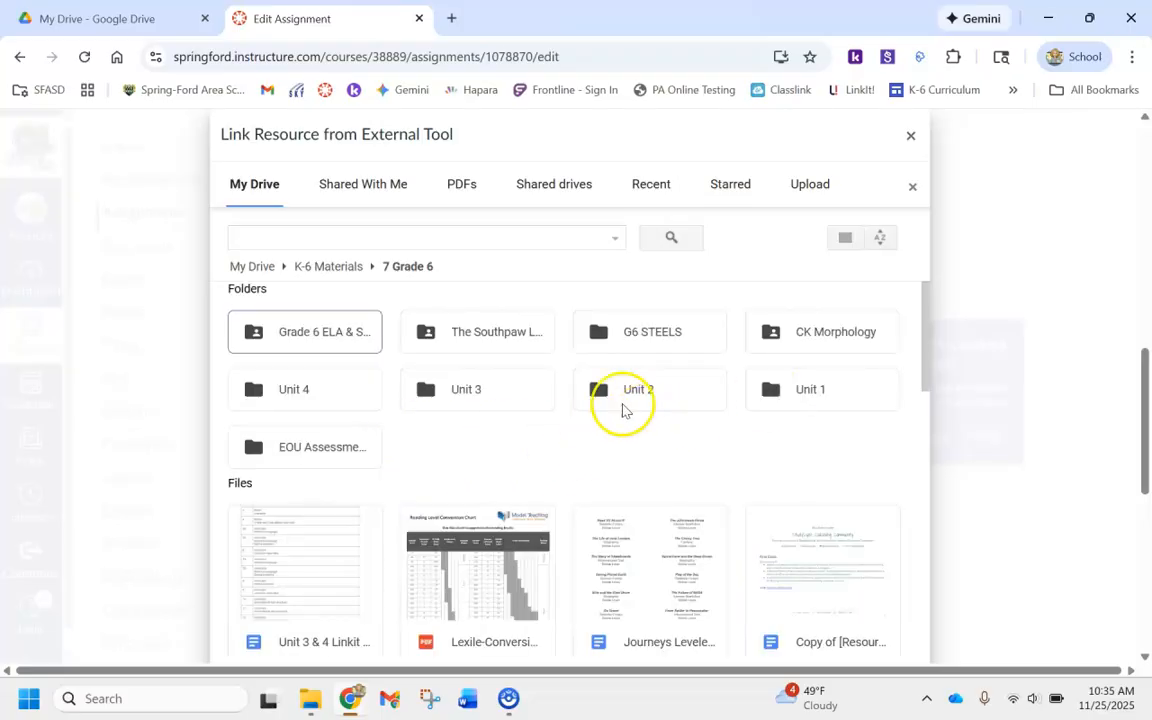
{"action": "double_click", "coordinate": [671, 389]}
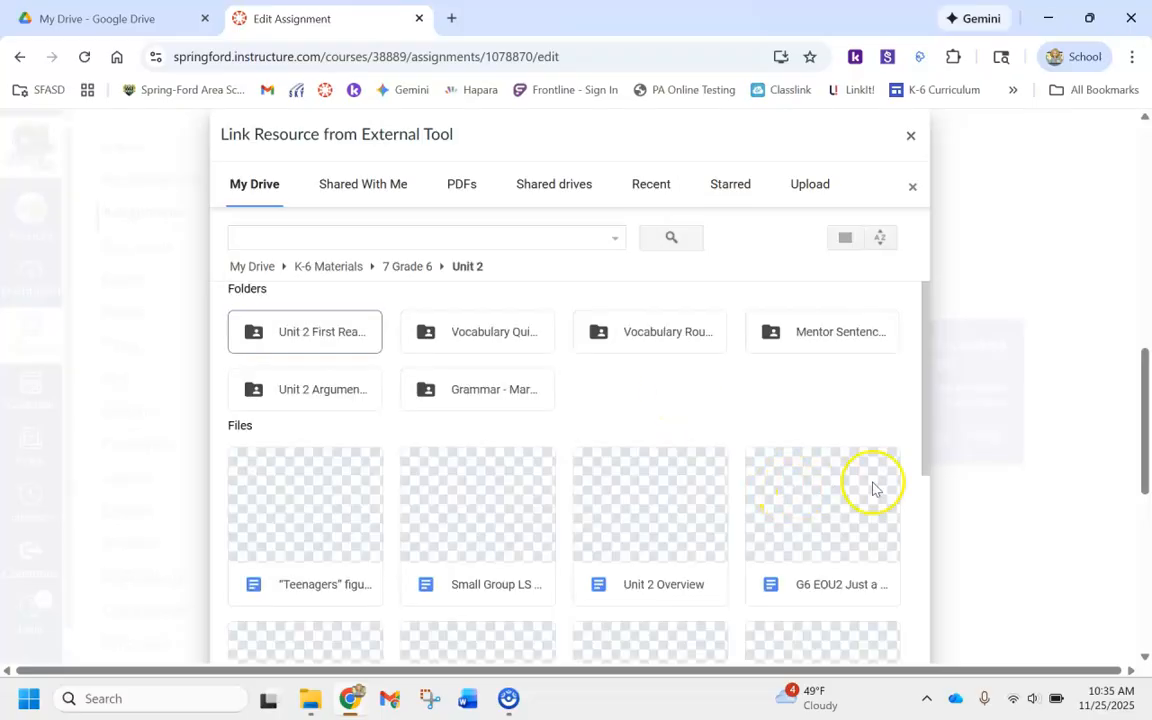
Step: Find the argumentative essay graphic organizer in the Unit 2 folder and select Argumentative Writing - Organizer.pdf for Kami
{"action": "scroll", "coordinate": [672, 428], "scroll_direction": "down", "scroll_amount": 2}
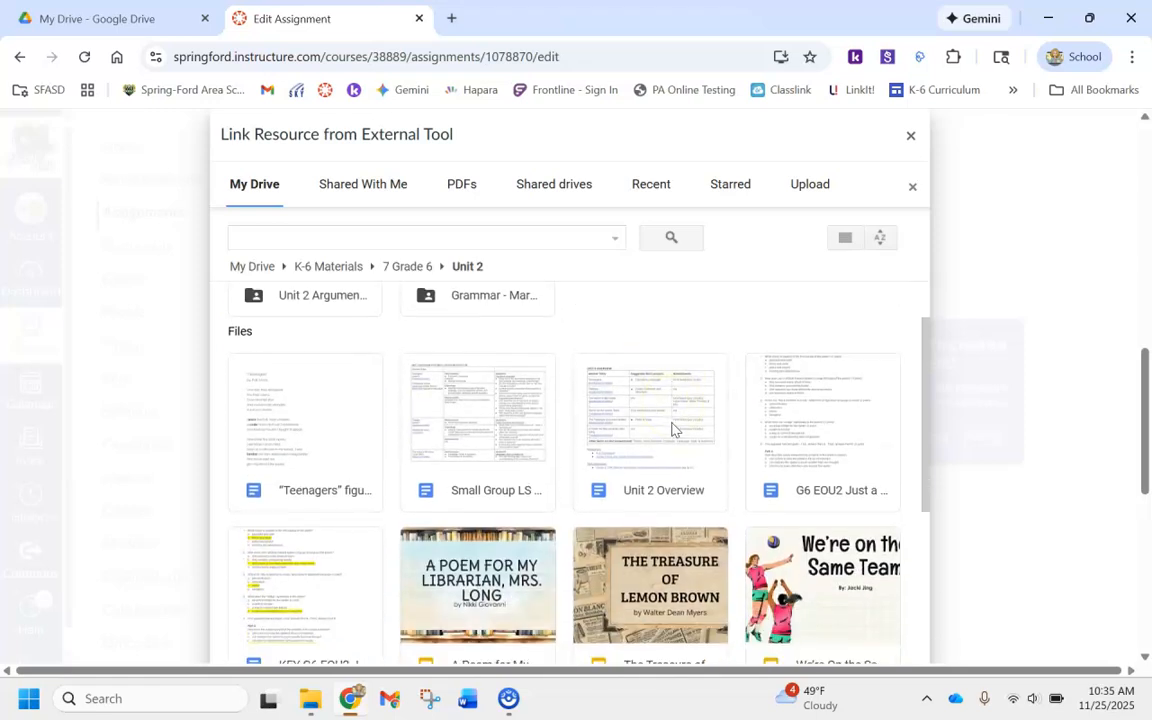
{"action": "left_click", "coordinate": [326, 432]}
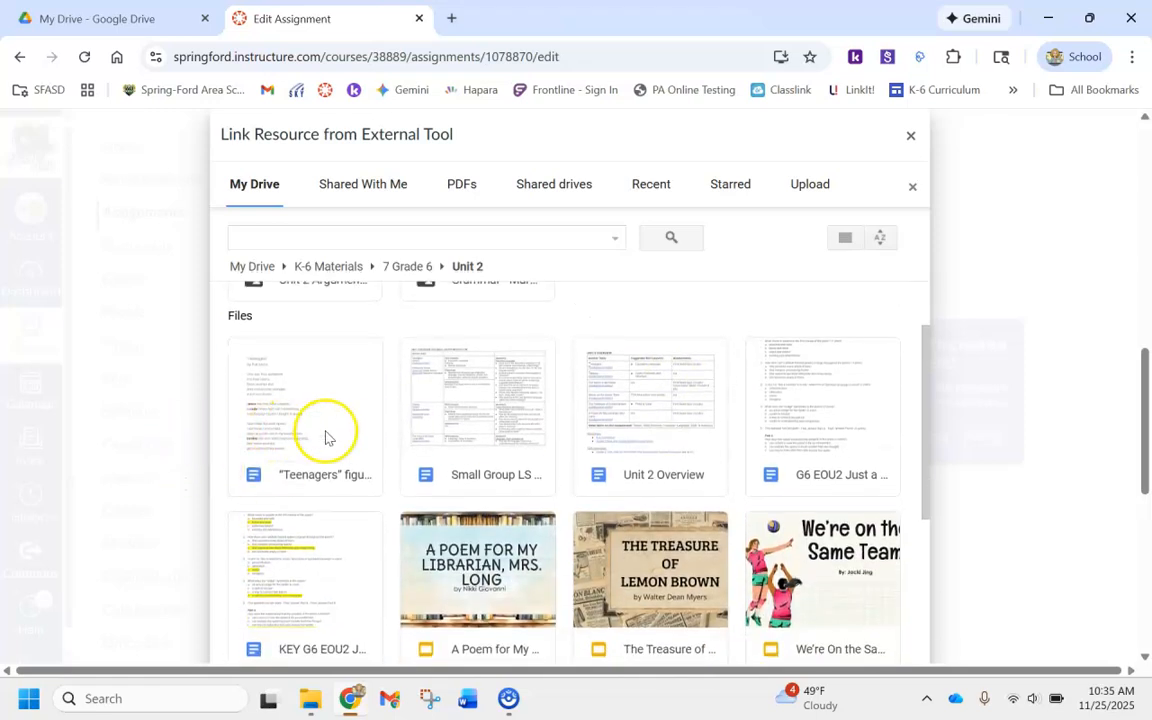
{"action": "scroll", "coordinate": [325, 435], "scroll_direction": "down", "scroll_amount": 3}
{"action": "scroll", "coordinate": [324, 437], "scroll_direction": "down", "scroll_amount": 5}
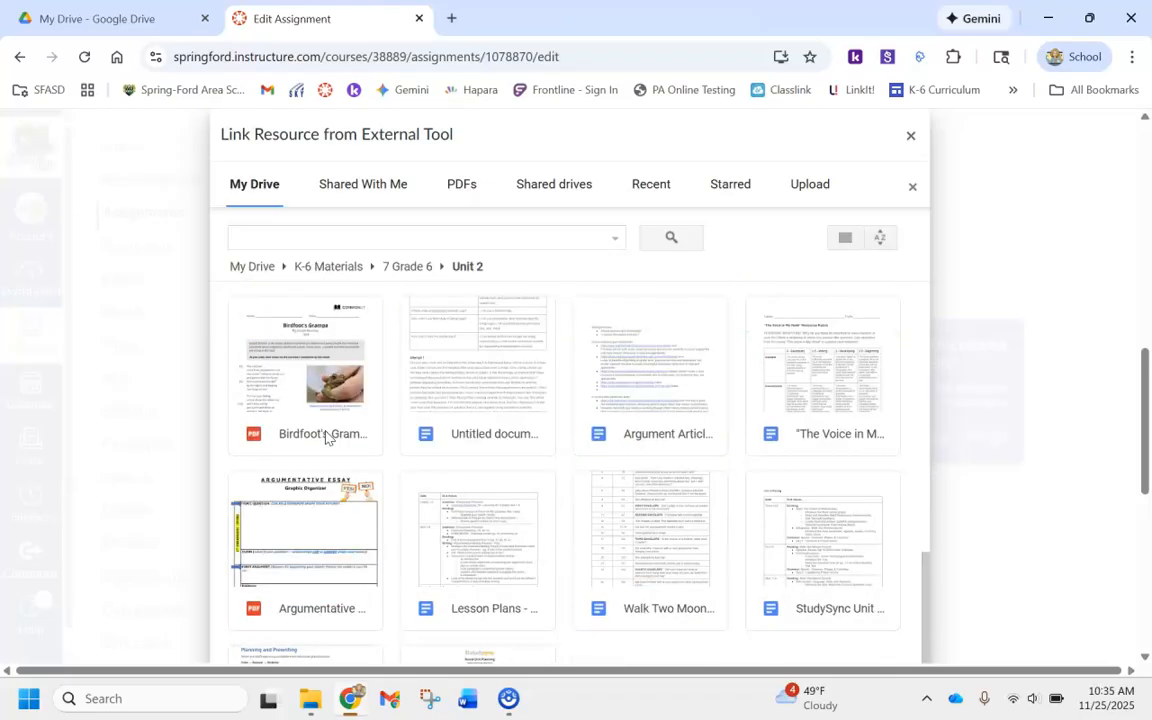
{"action": "left_click", "coordinate": [284, 369]}
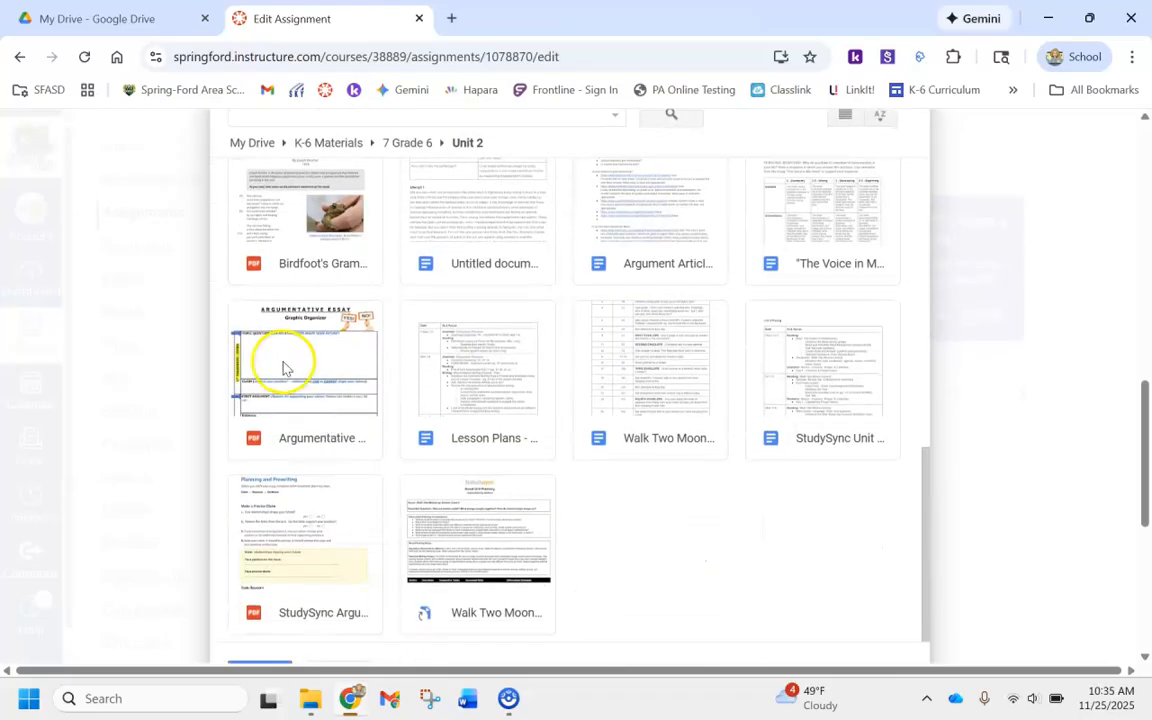
{"action": "scroll", "coordinate": [778, 537], "scroll_direction": "down", "scroll_amount": 3}
{"action": "left_click", "coordinate": [265, 384]}
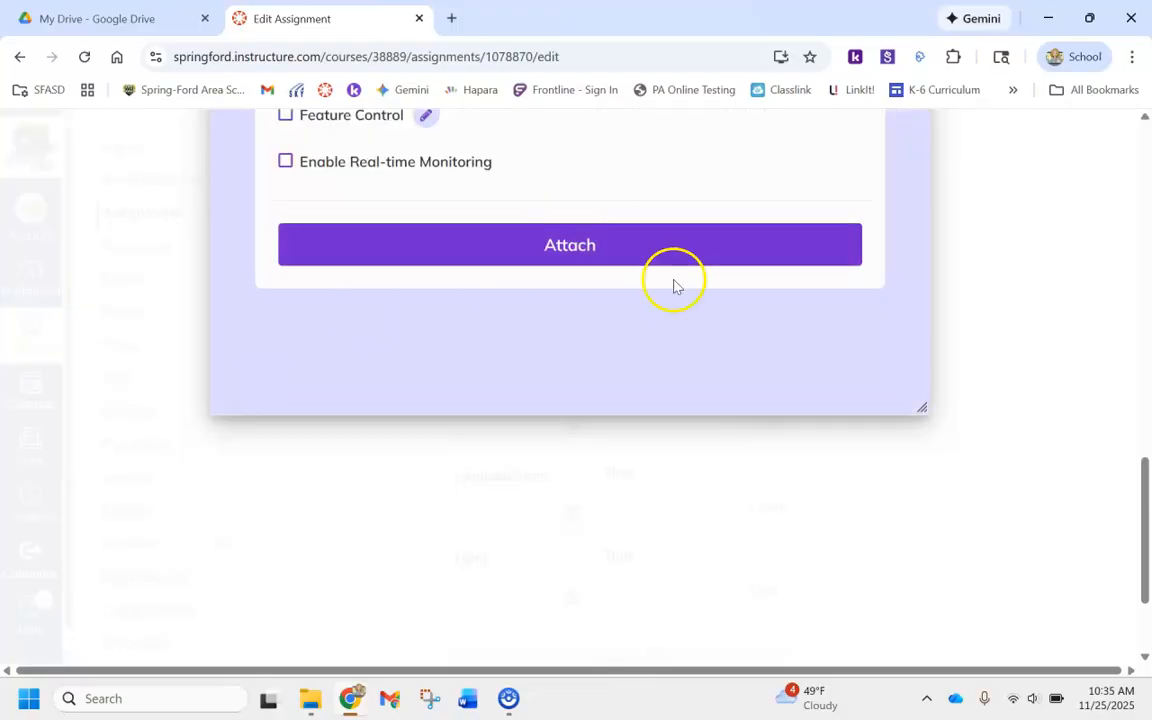
Step: Attach the organizer PDF to the assignment with Assessment Mode, Feature Control and Real-time Monitoring left off
{"action": "scroll", "coordinate": [717, 368], "scroll_direction": "up", "scroll_amount": 3}
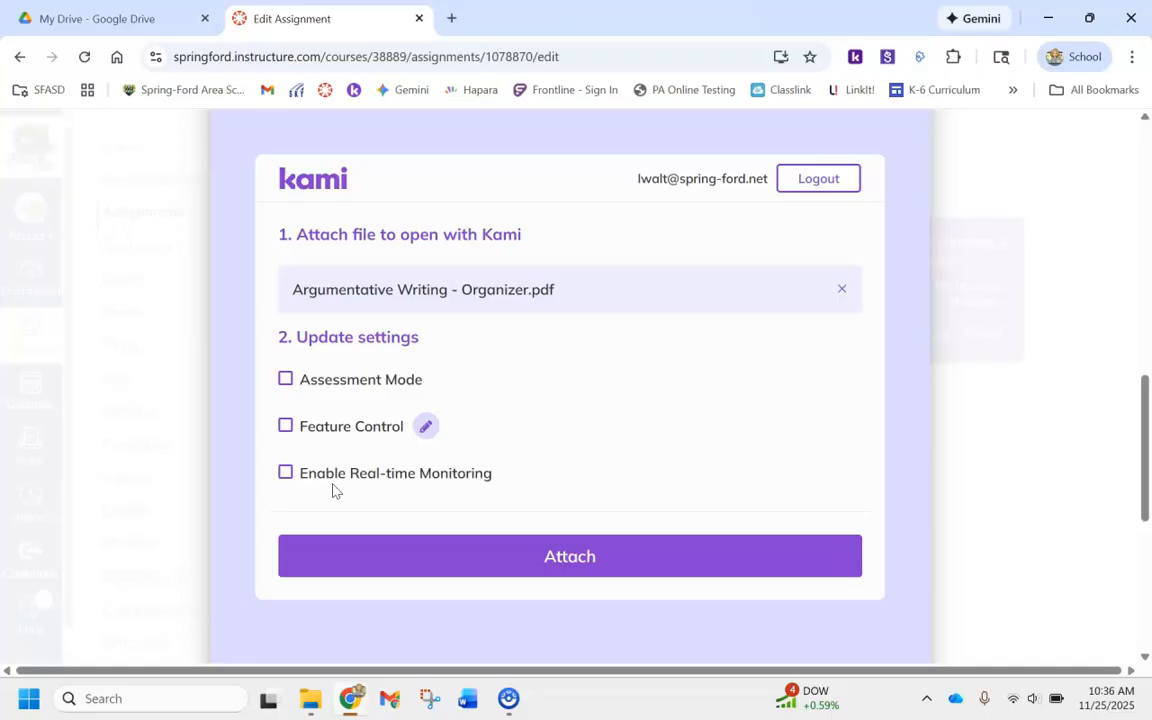
{"action": "left_click", "coordinate": [586, 558]}
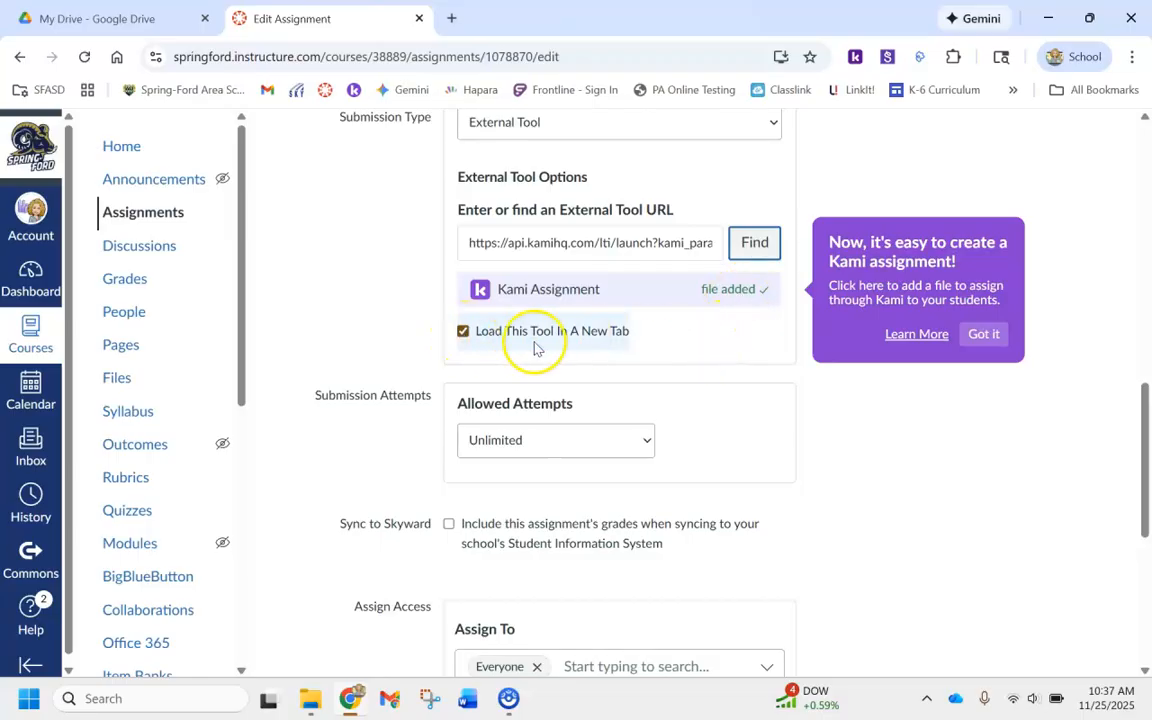
{"action": "left_click", "coordinate": [664, 343]}
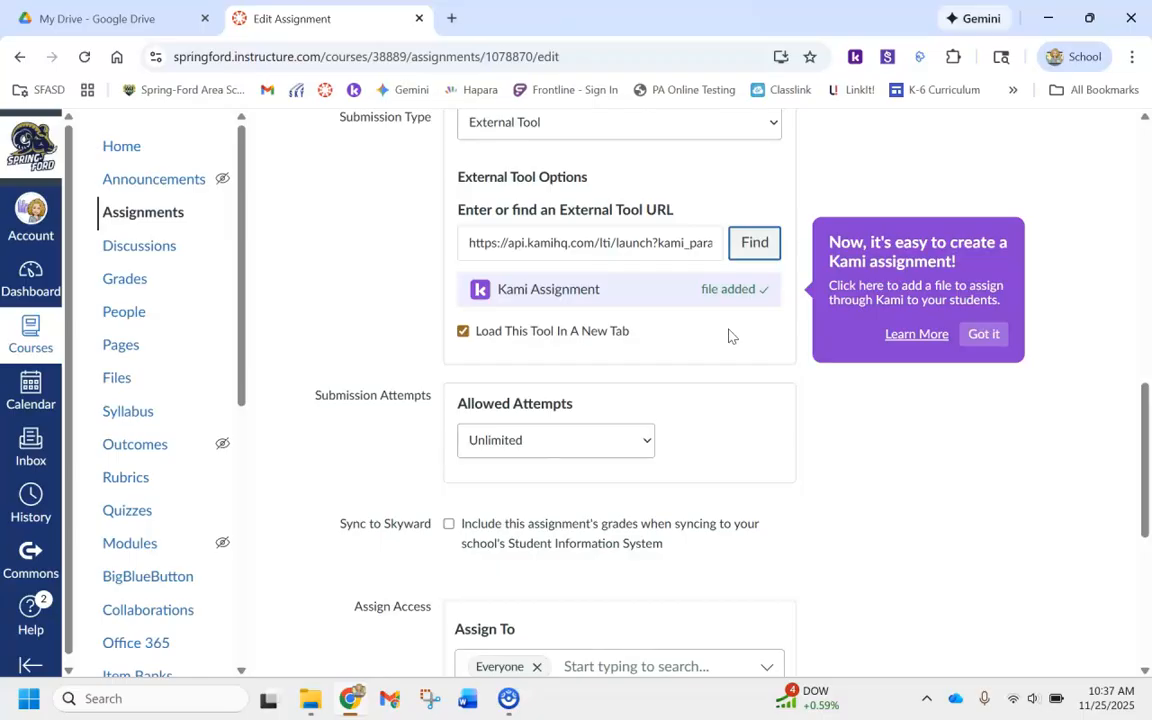
Step: Set the assignment's due date for Everyone to Dec 2, 2025
{"action": "scroll", "coordinate": [730, 336], "scroll_direction": "down", "scroll_amount": 1}
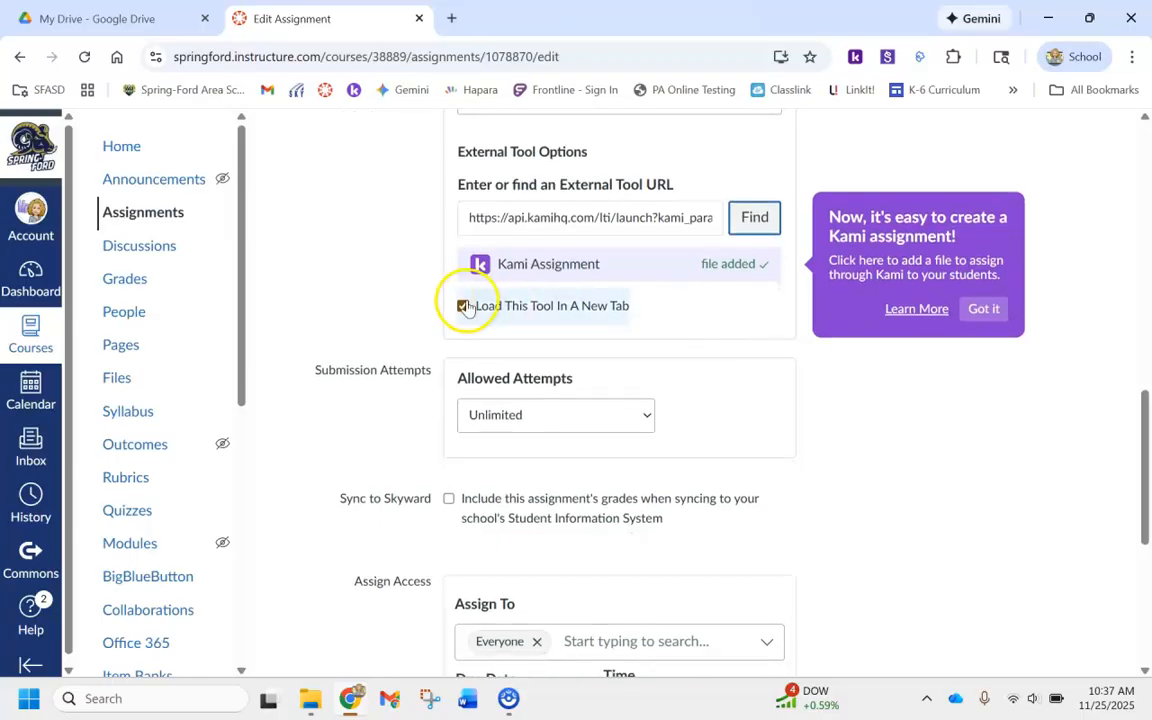
{"action": "scroll", "coordinate": [783, 310], "scroll_direction": "down", "scroll_amount": 3}
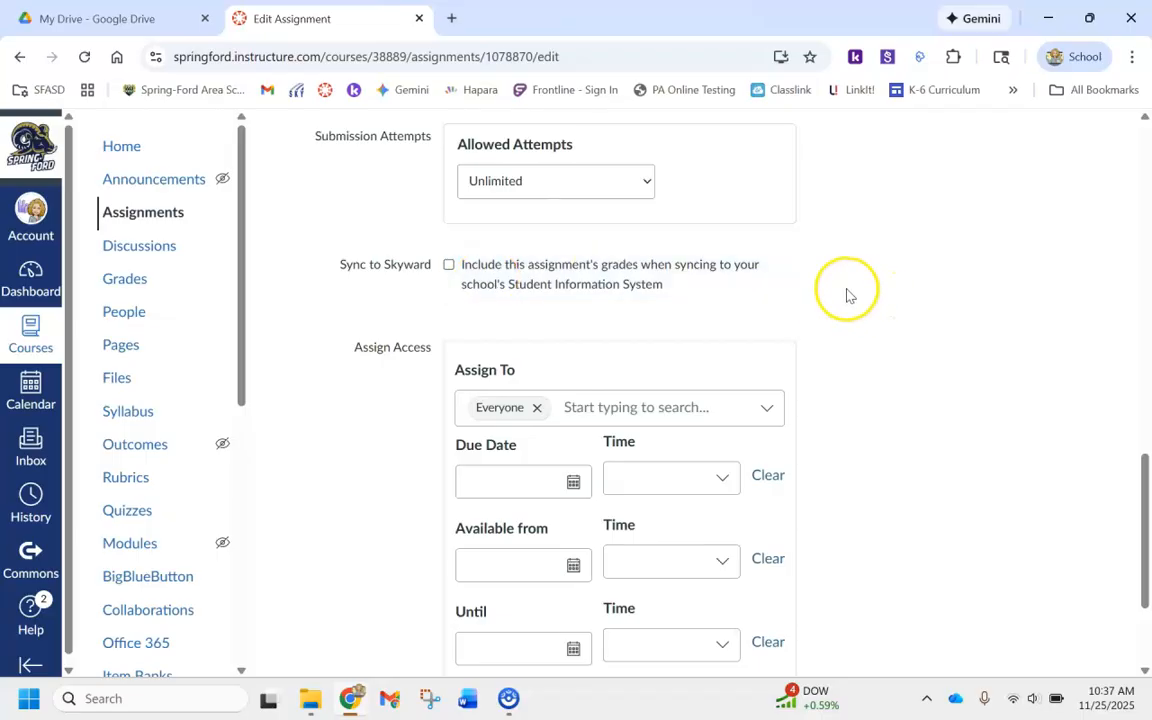
{"action": "scroll", "coordinate": [848, 294], "scroll_direction": "down", "scroll_amount": 2}
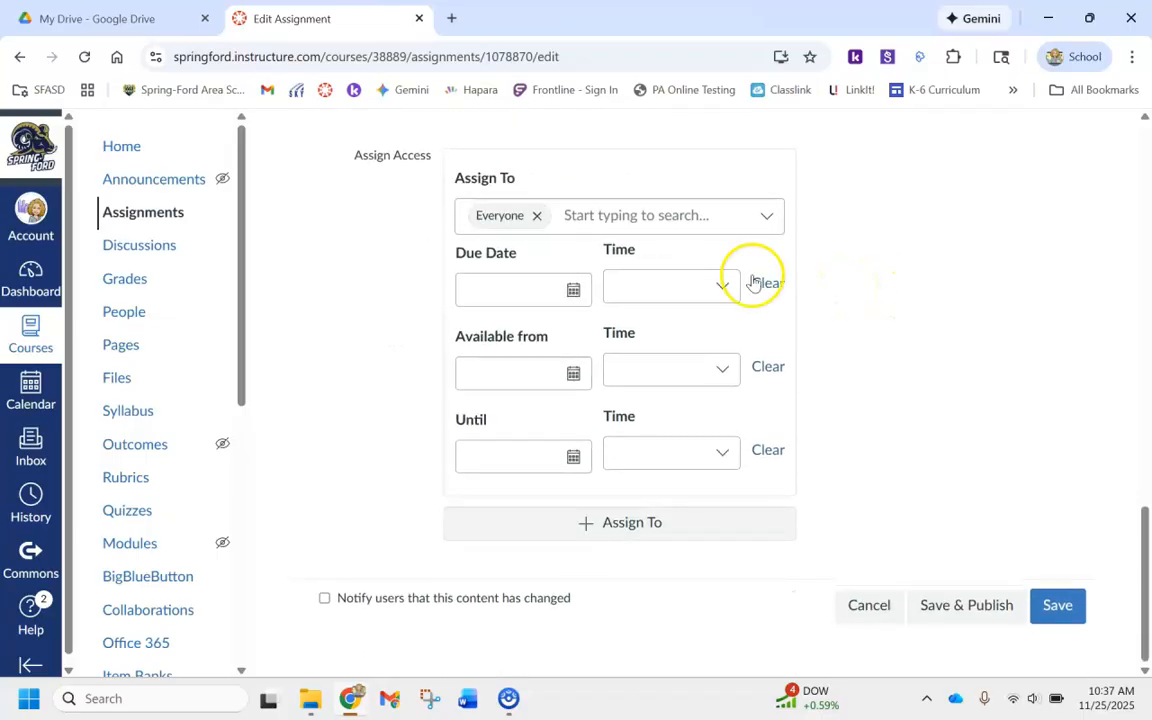
{"action": "left_click", "coordinate": [572, 292]}
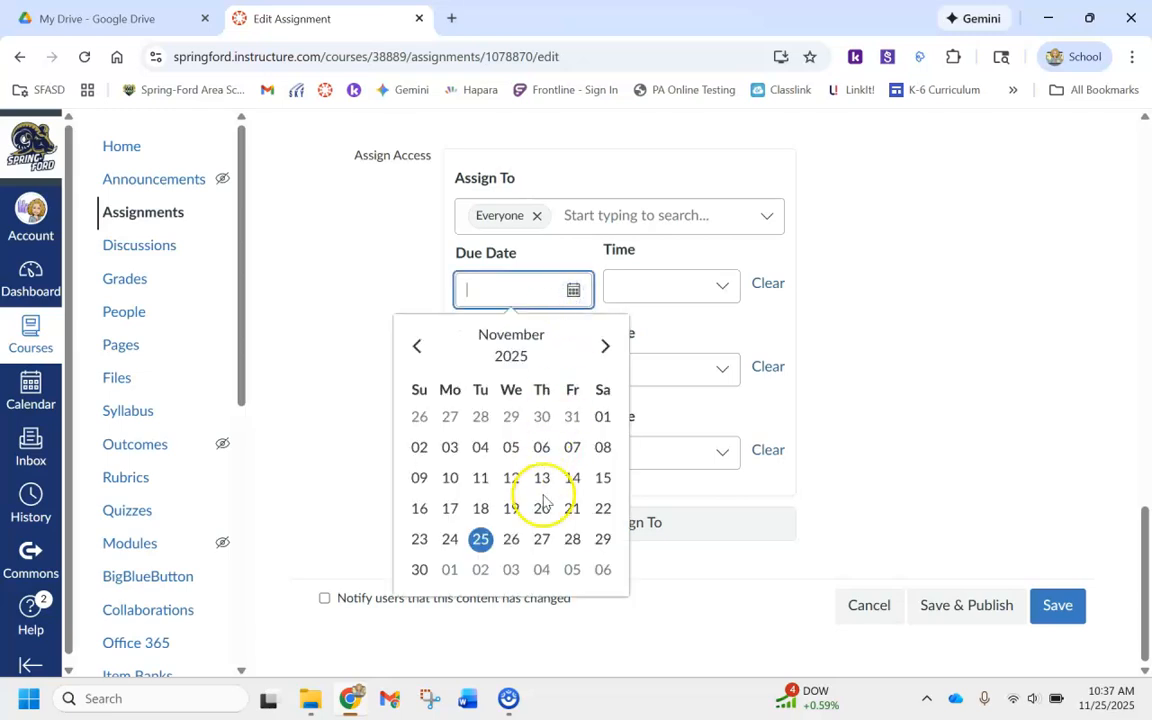
{"action": "left_click", "coordinate": [485, 572]}
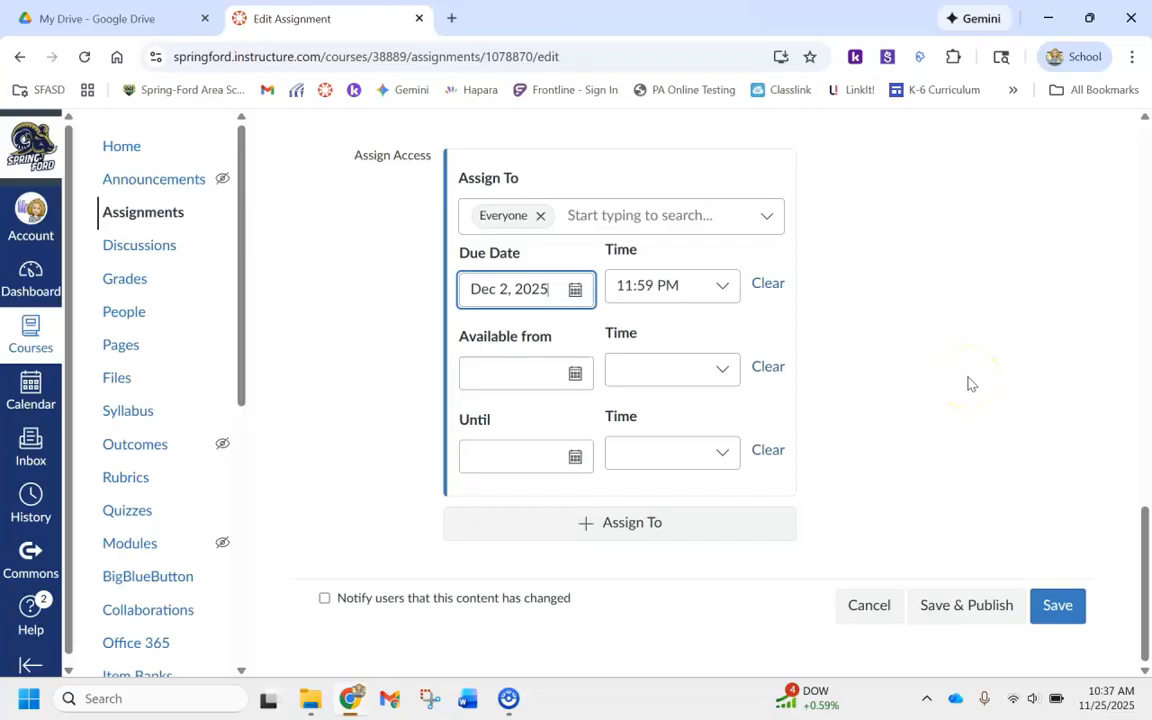
Step: Try to save and publish the assignment, and set its points to 0
{"action": "left_click", "coordinate": [975, 612]}
{"action": "left_click", "coordinate": [476, 388]}
{"action": "type", "text": "0"}
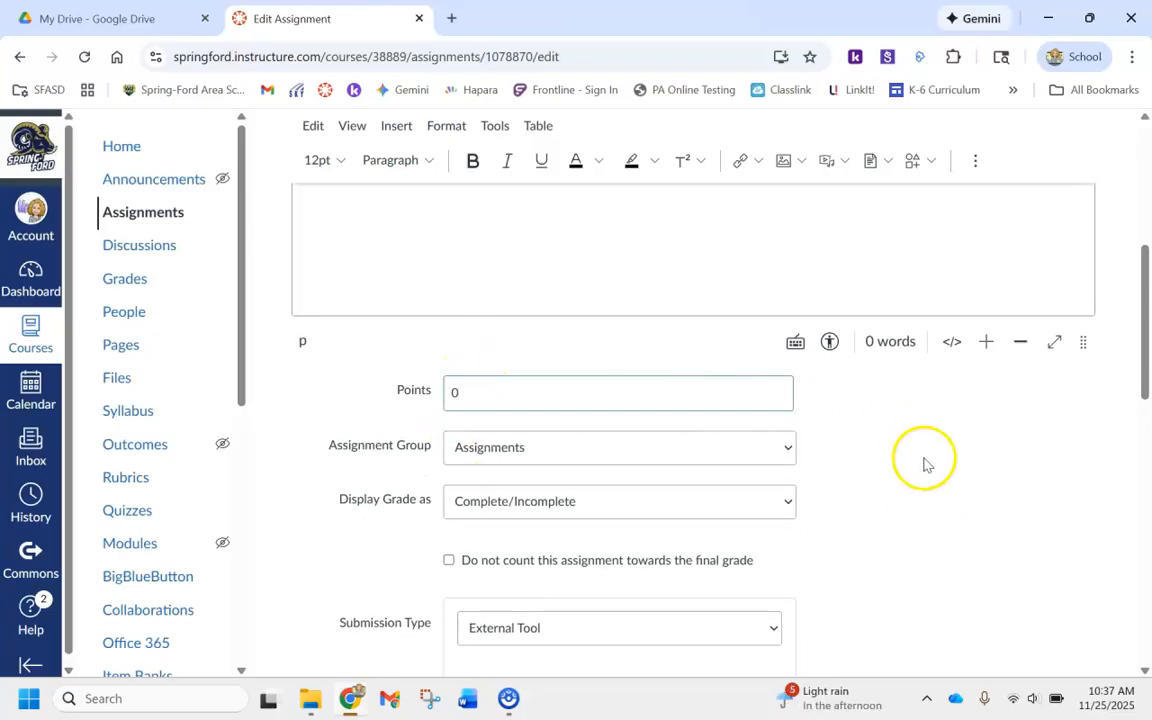
Step: Save and publish the assignment, and load the Kami Assignment in a new window
{"action": "scroll", "coordinate": [925, 462], "scroll_direction": "down", "scroll_amount": 3}
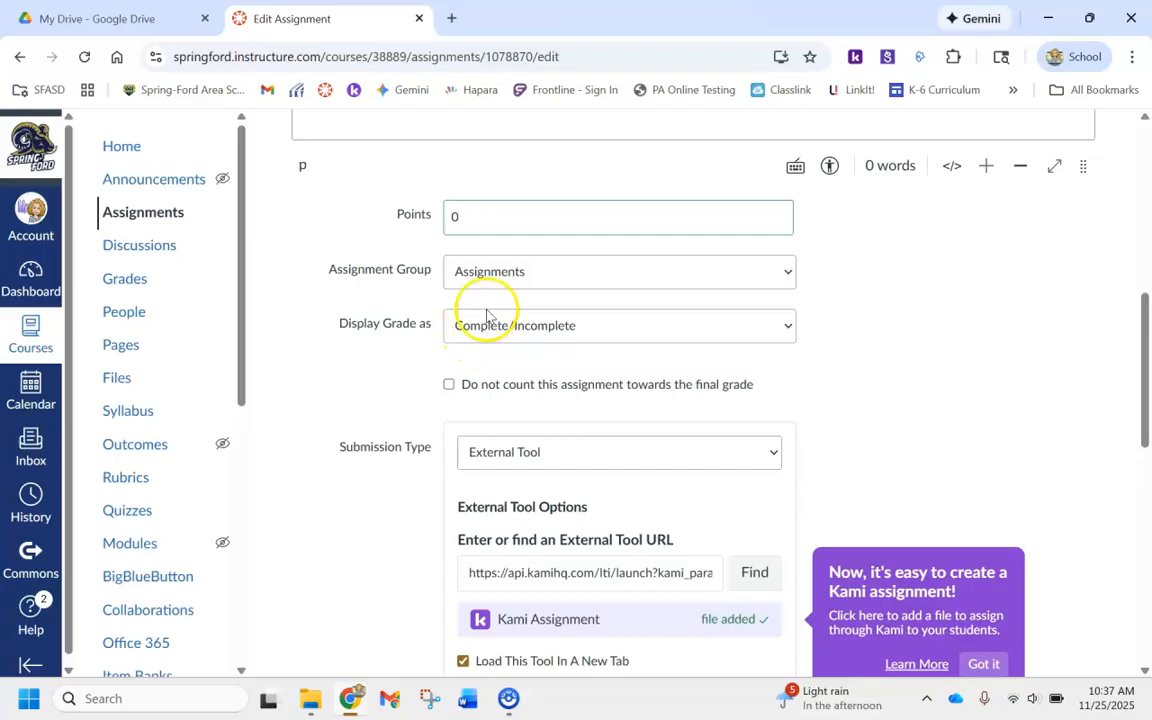
{"action": "scroll", "coordinate": [1054, 391], "scroll_direction": "down", "scroll_amount": 3}
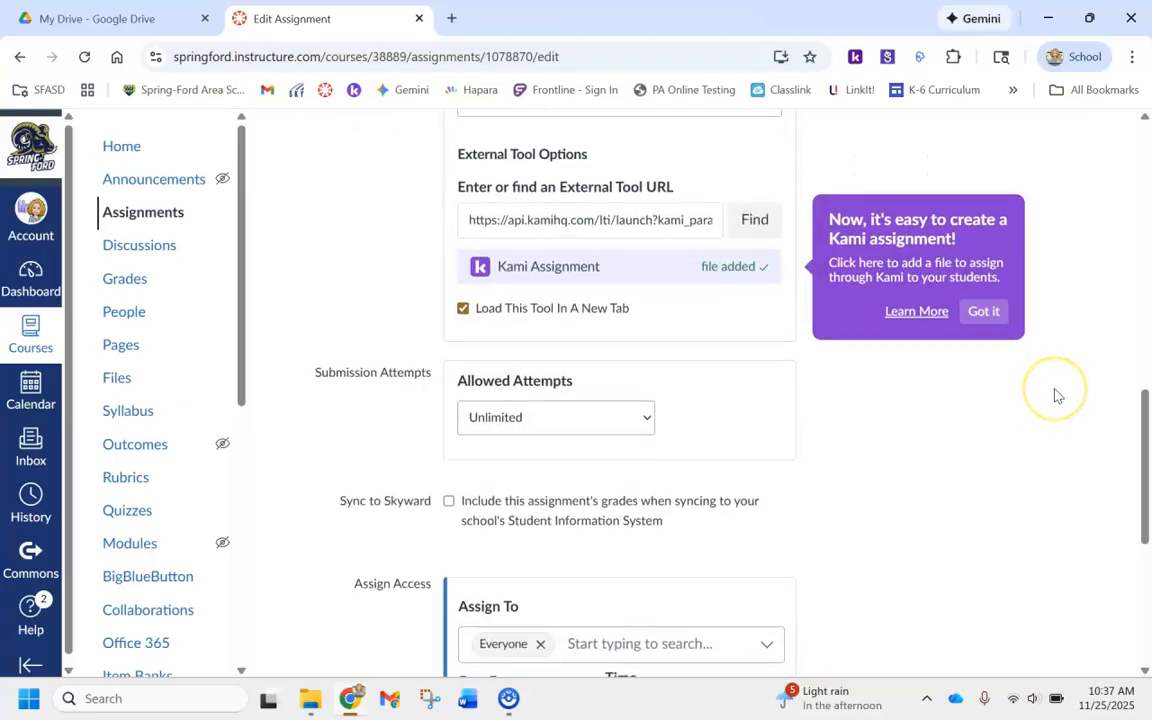
{"action": "scroll", "coordinate": [1057, 396], "scroll_direction": "down", "scroll_amount": 5}
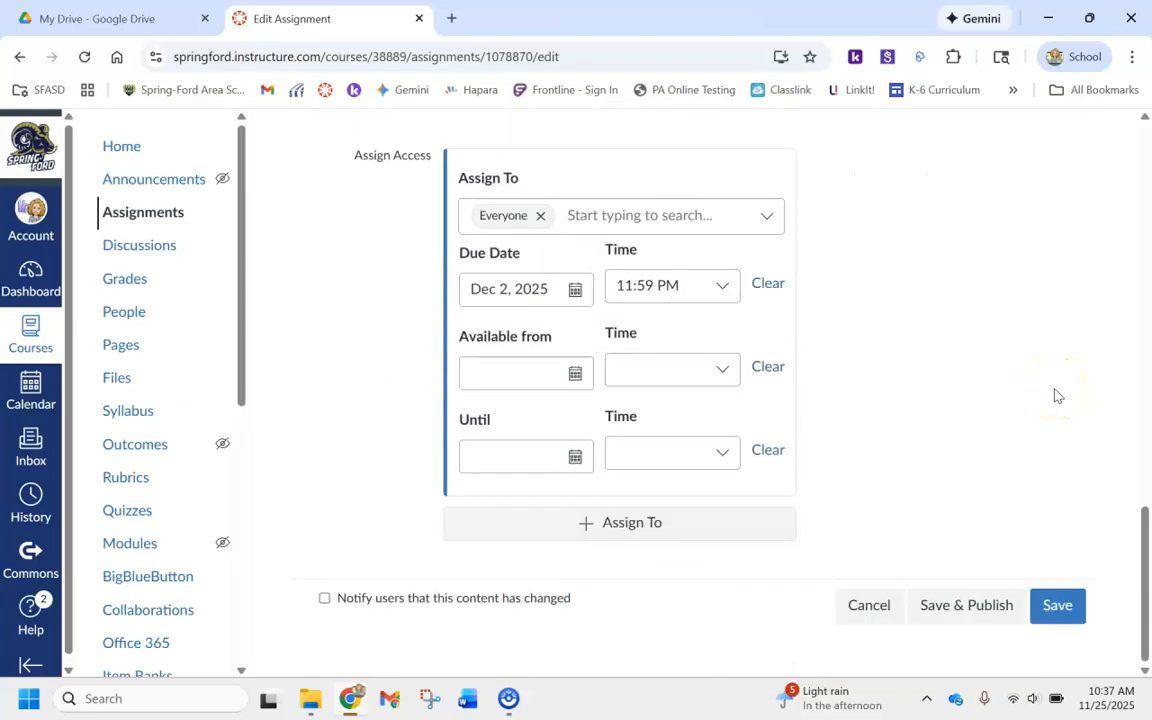
{"action": "left_click", "coordinate": [966, 606]}
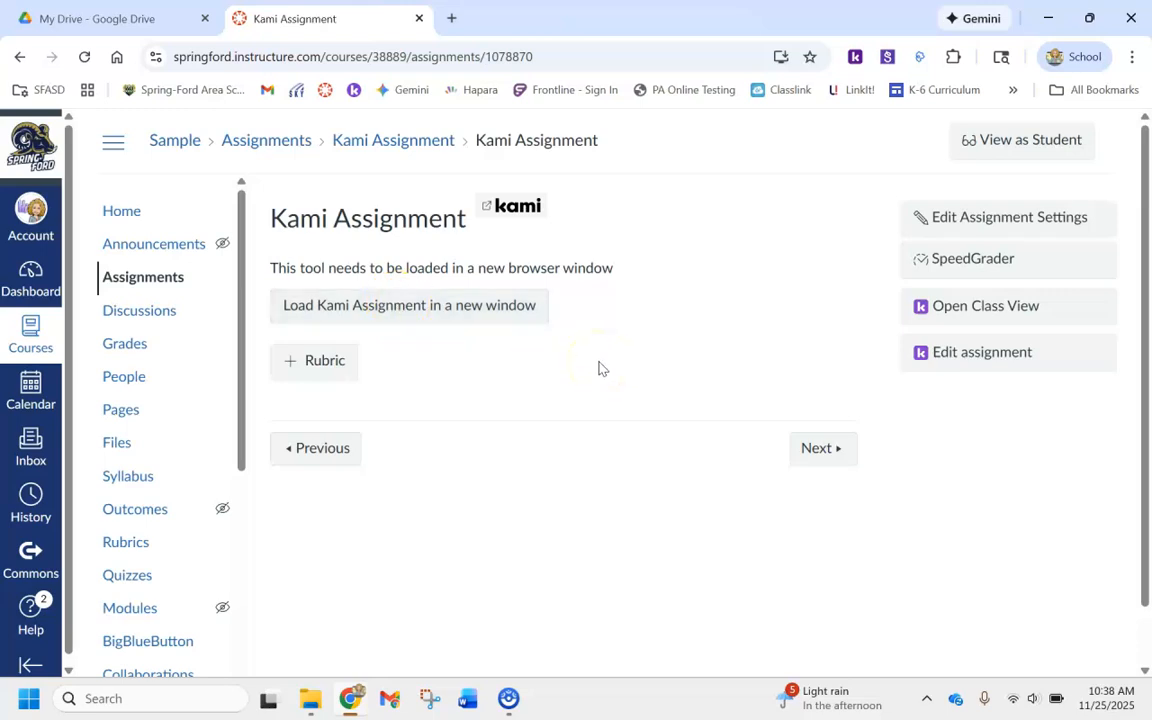
{"action": "left_click", "coordinate": [398, 307]}
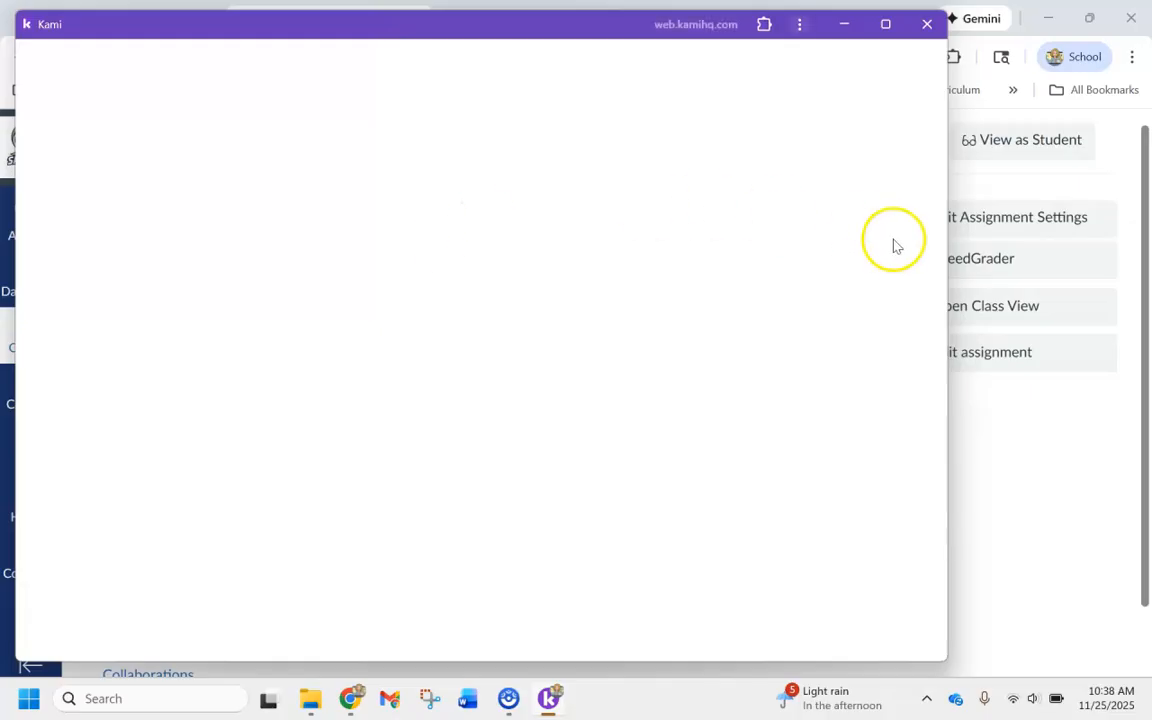